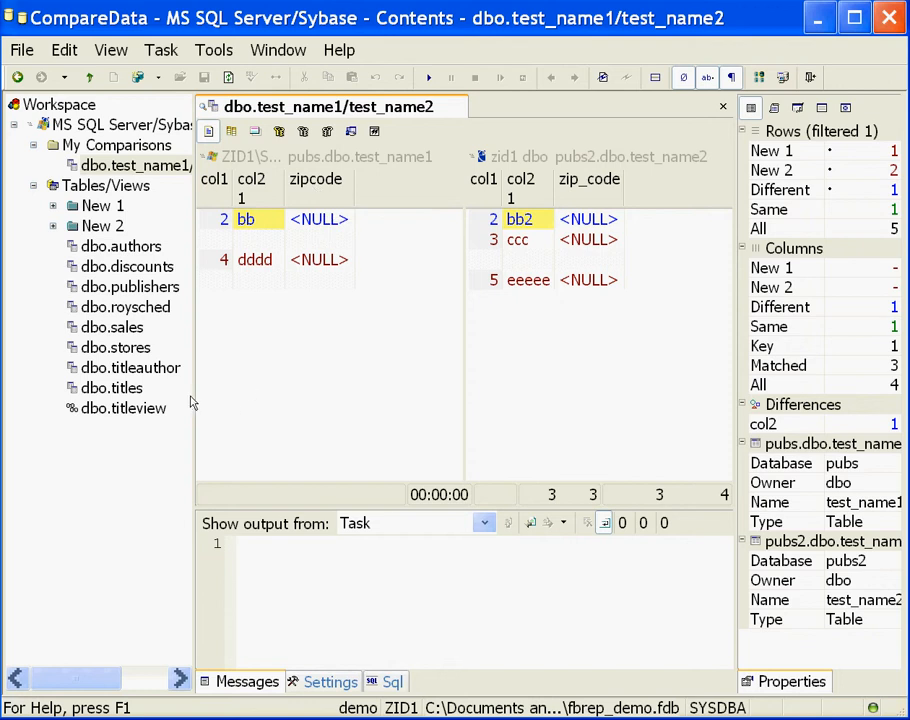
- Show the Tables/Views comparison and remove its "test" search filter
click(106, 185)
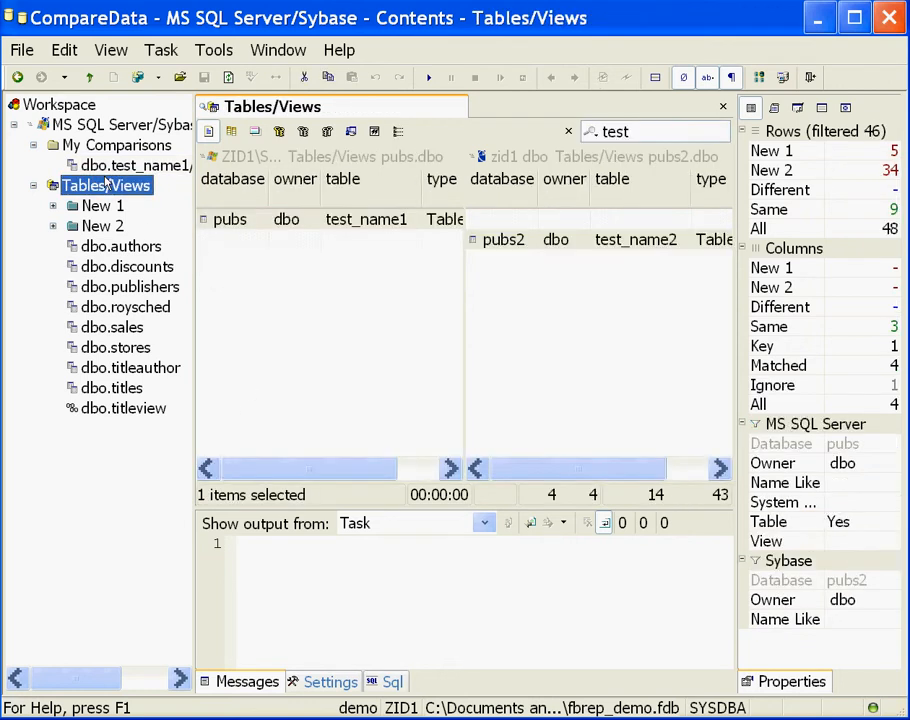
click(567, 131)
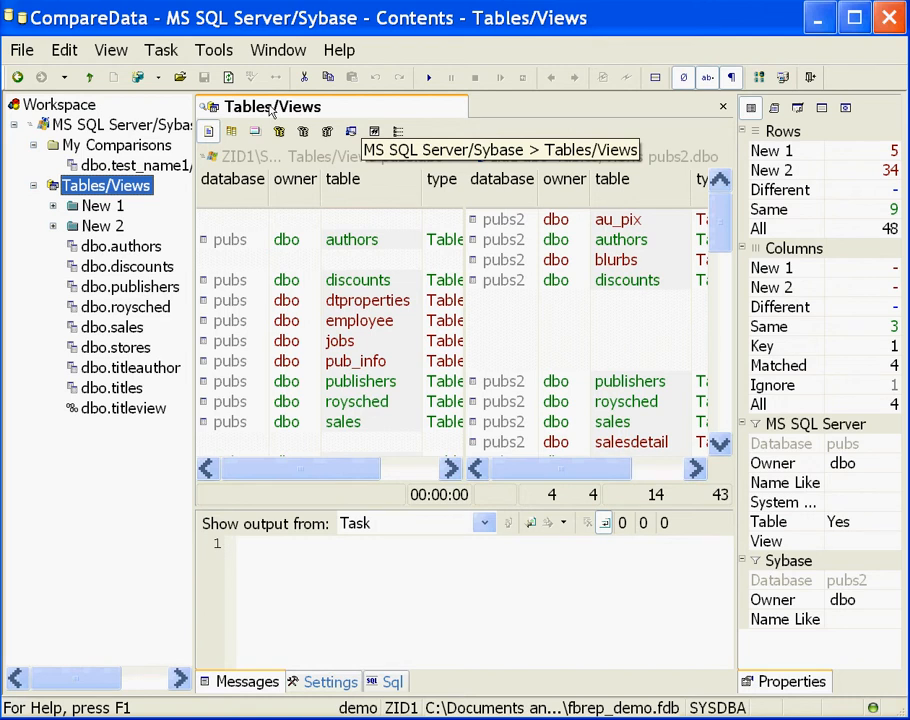
- Preview the dbo.authors and dbo.publishers comparisons, and return to the Tables/Views comparison
click(115, 245)
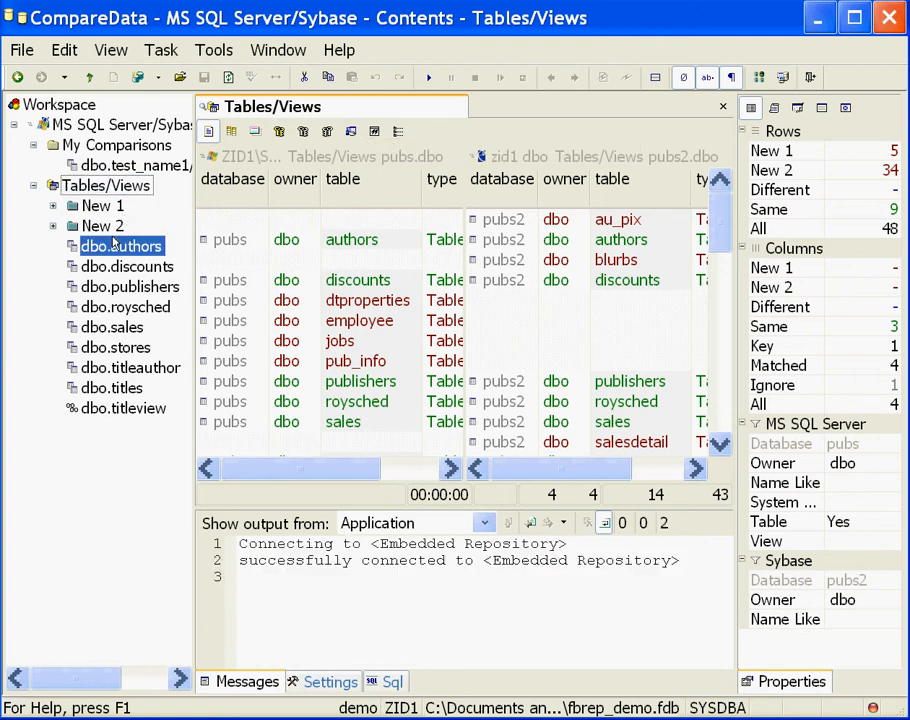
click(104, 285)
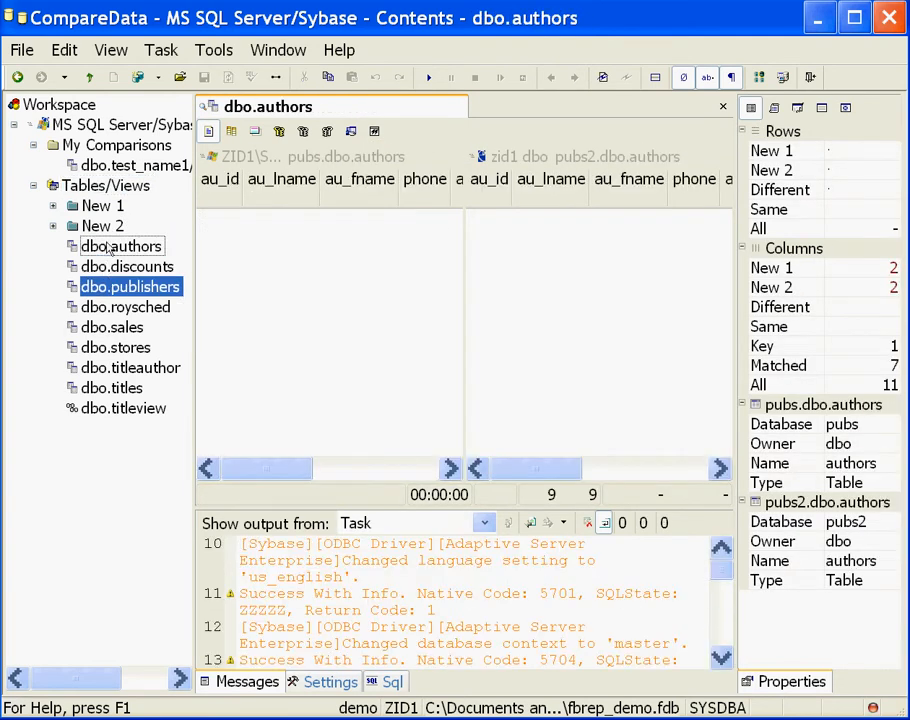
click(93, 185)
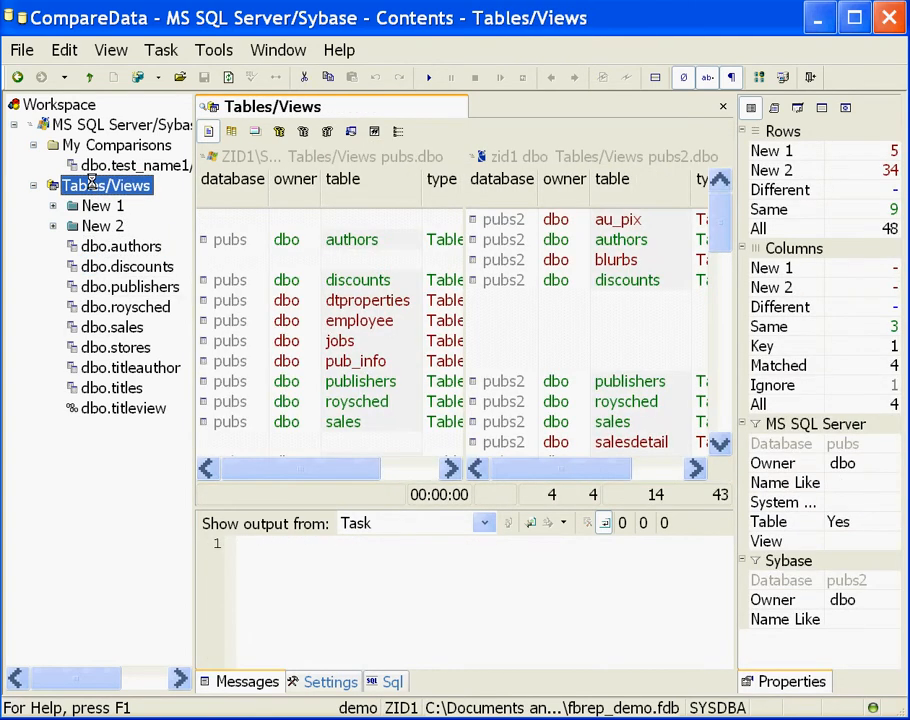
- Open Tables/Views in its own separate tab, select dbo.authors, dbo.publishers and dbo.discounts in the workspace tree, and close that tab
right_click(91, 183)
click(120, 222)
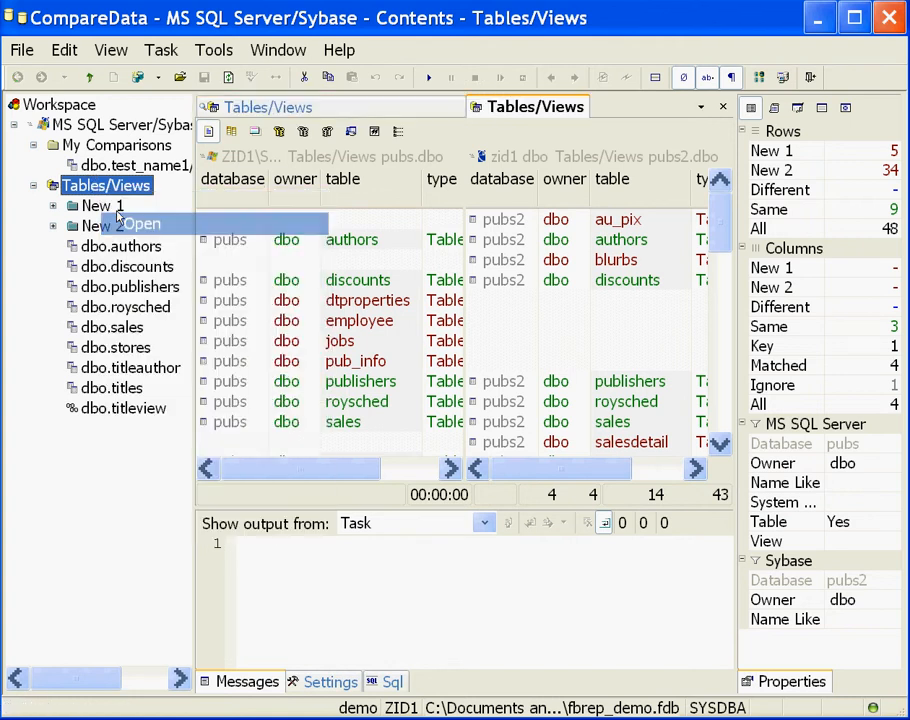
click(104, 248)
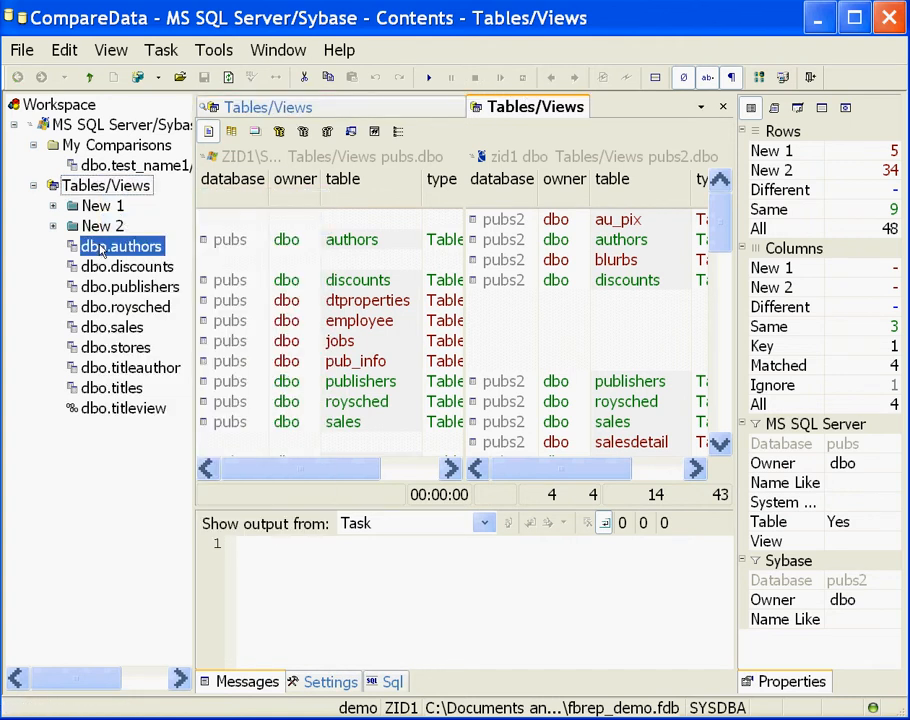
key(Down)
key(Down)
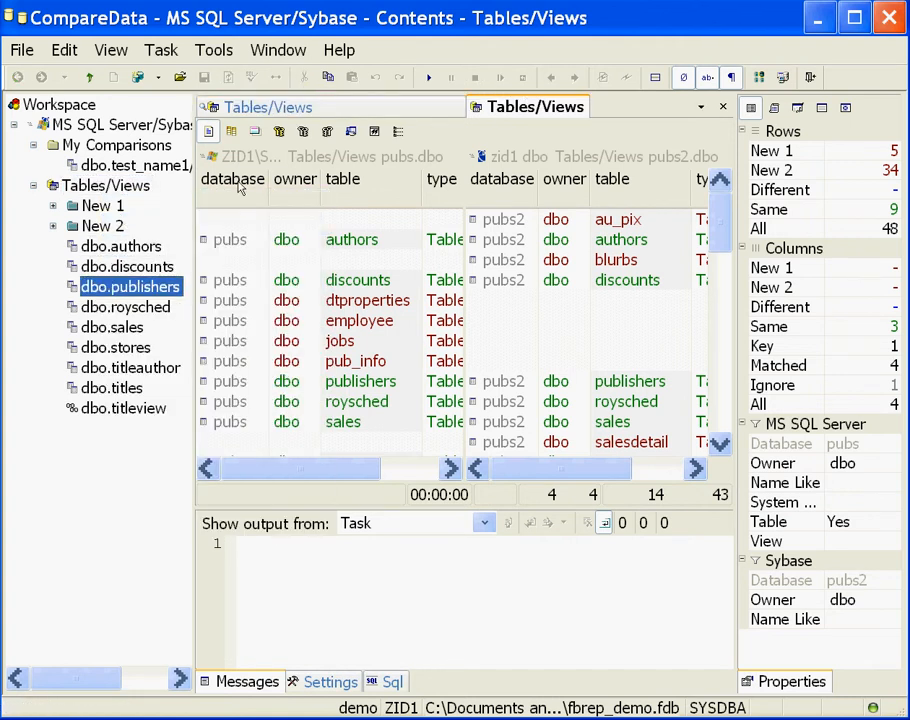
click(101, 250)
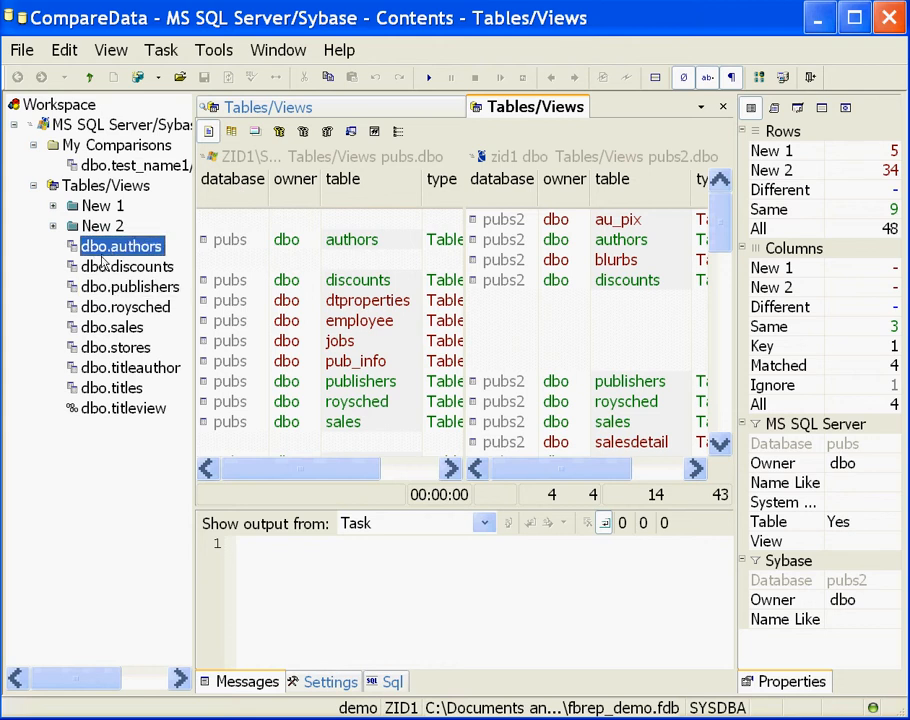
click(103, 263)
click(724, 108)
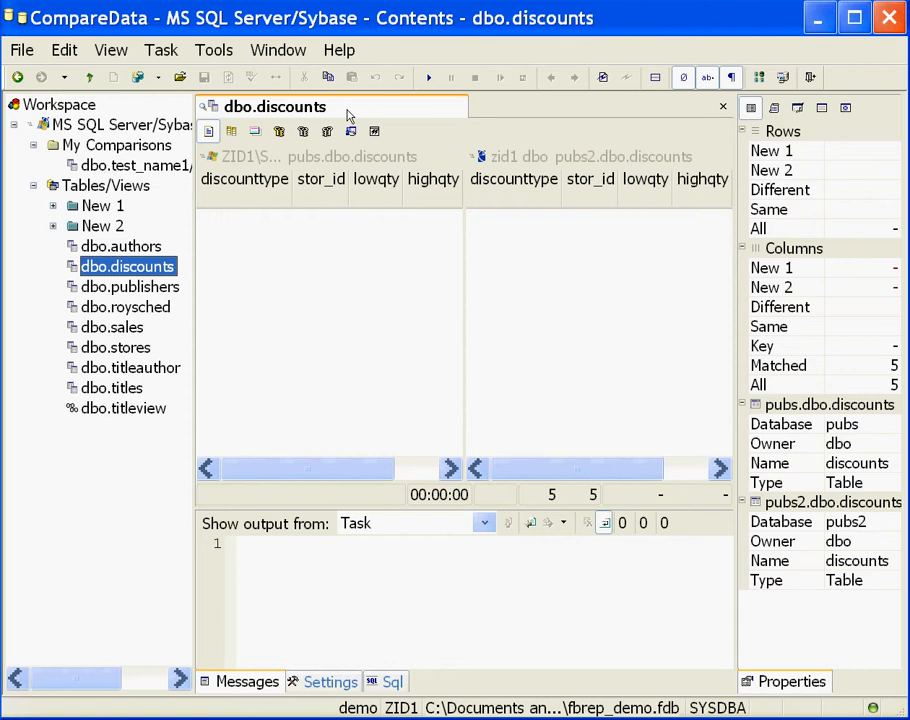
- Show the column comparison for Tables/Views and for the dbo.authors table
click(118, 184)
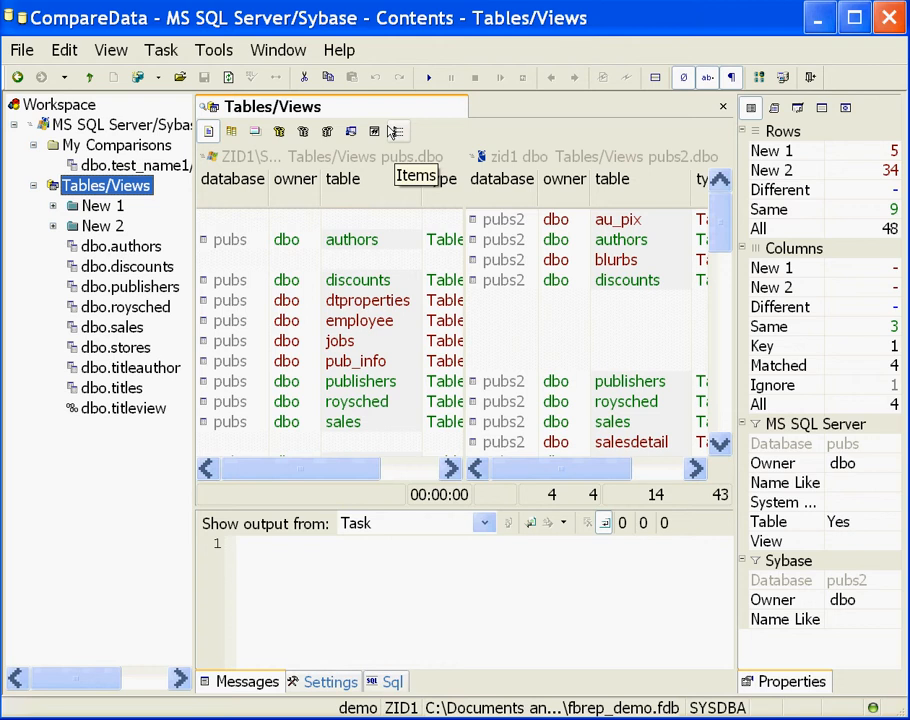
click(230, 130)
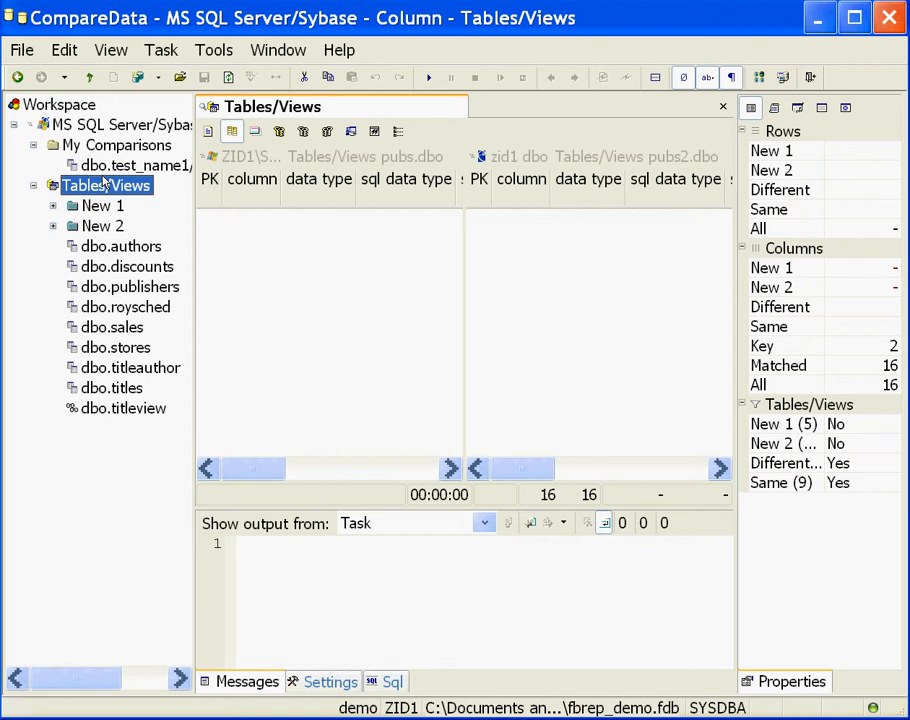
click(118, 246)
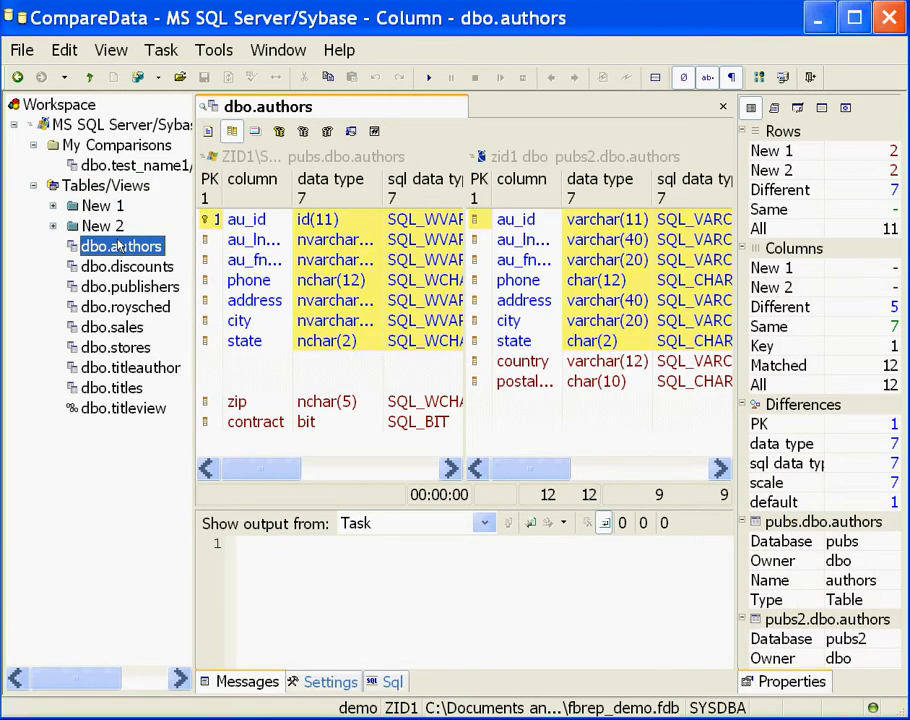
- Examine the index, primary key, foreign key, permission and trigger comparisons of dbo.authors
click(254, 131)
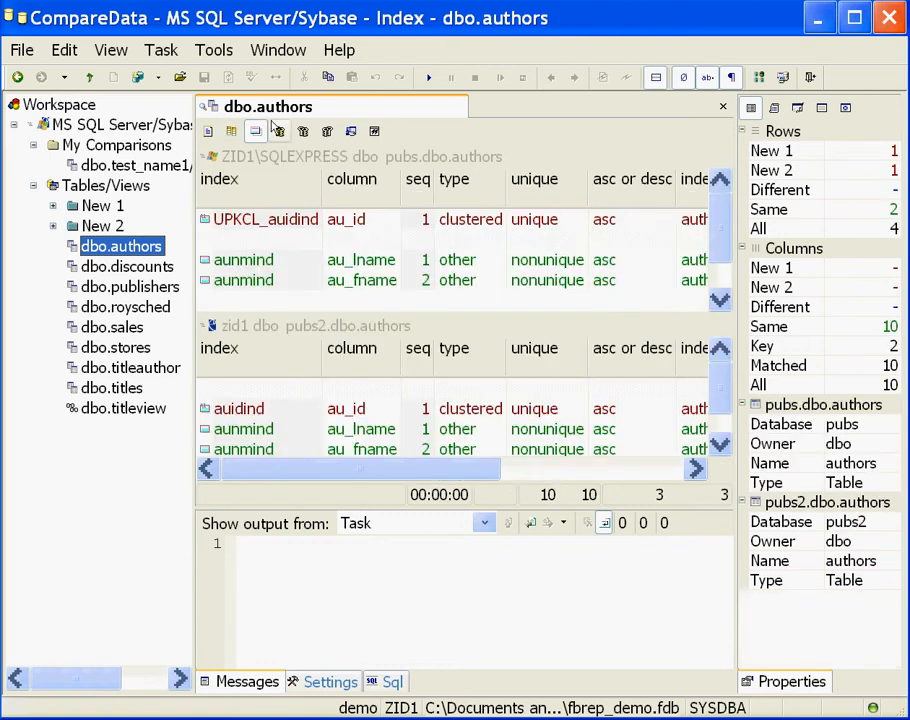
click(281, 131)
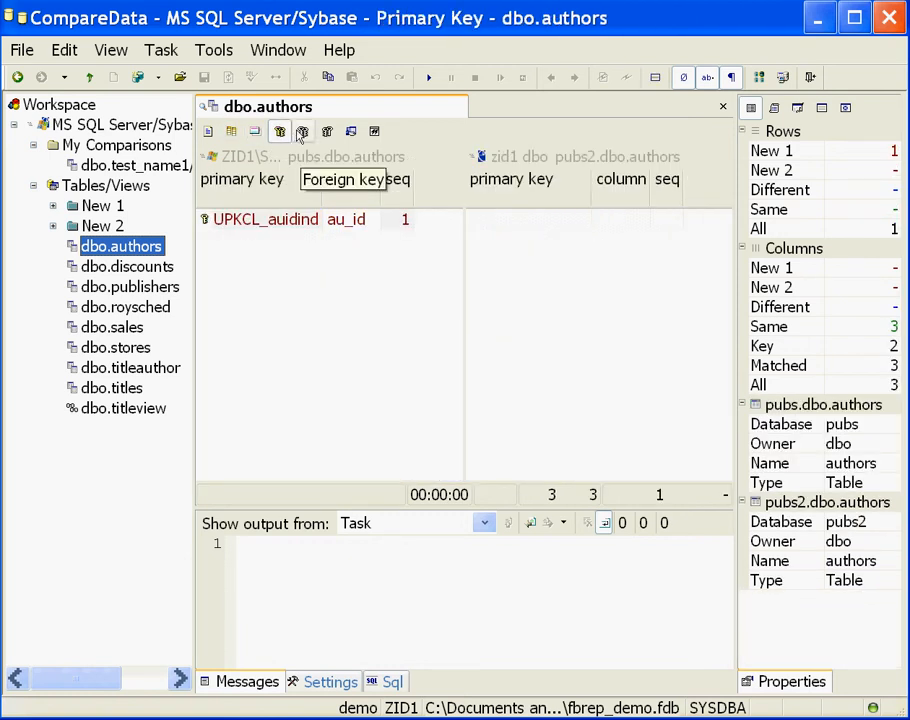
click(302, 131)
click(326, 132)
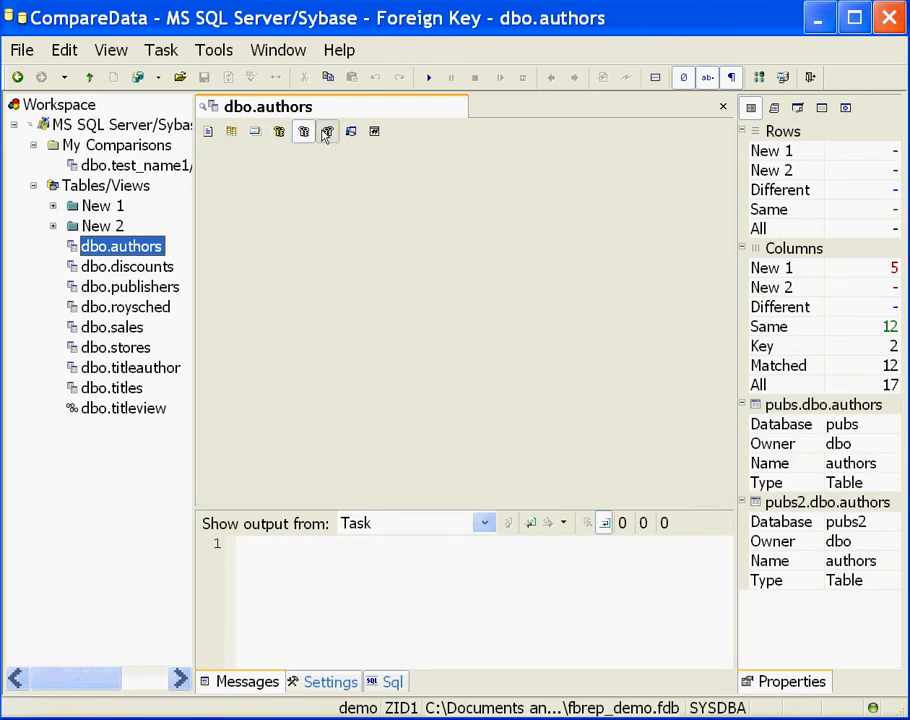
click(350, 132)
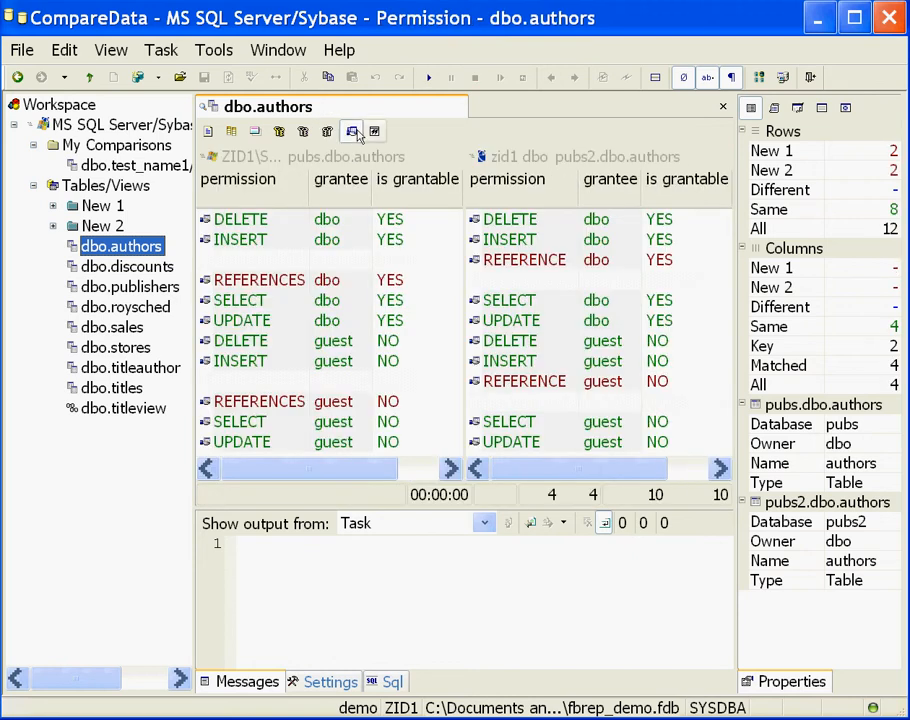
click(374, 131)
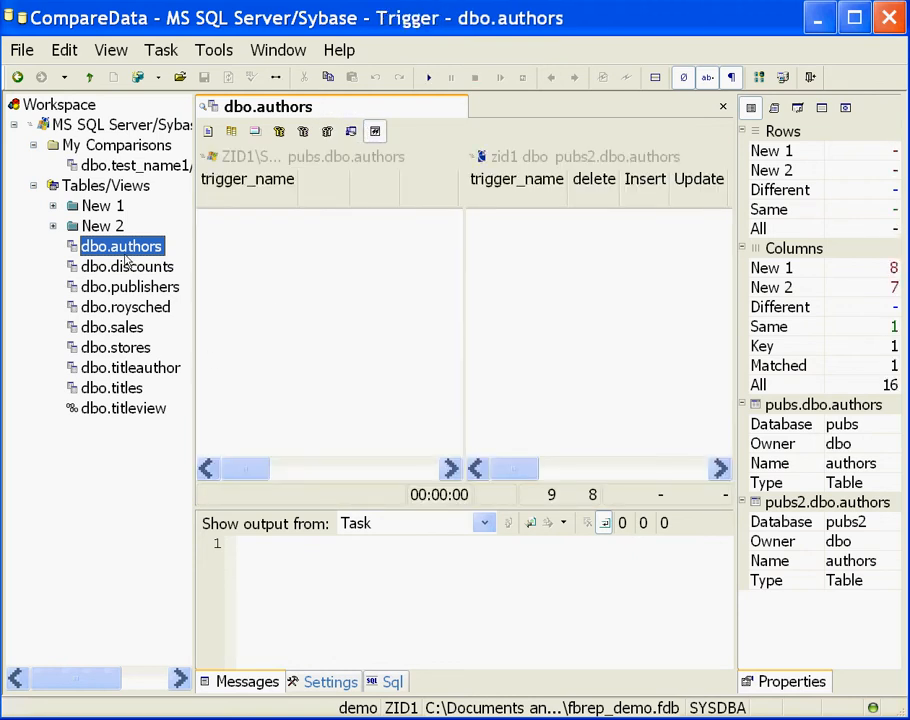
- View the column and index comparisons of the dbo.stores table
click(122, 346)
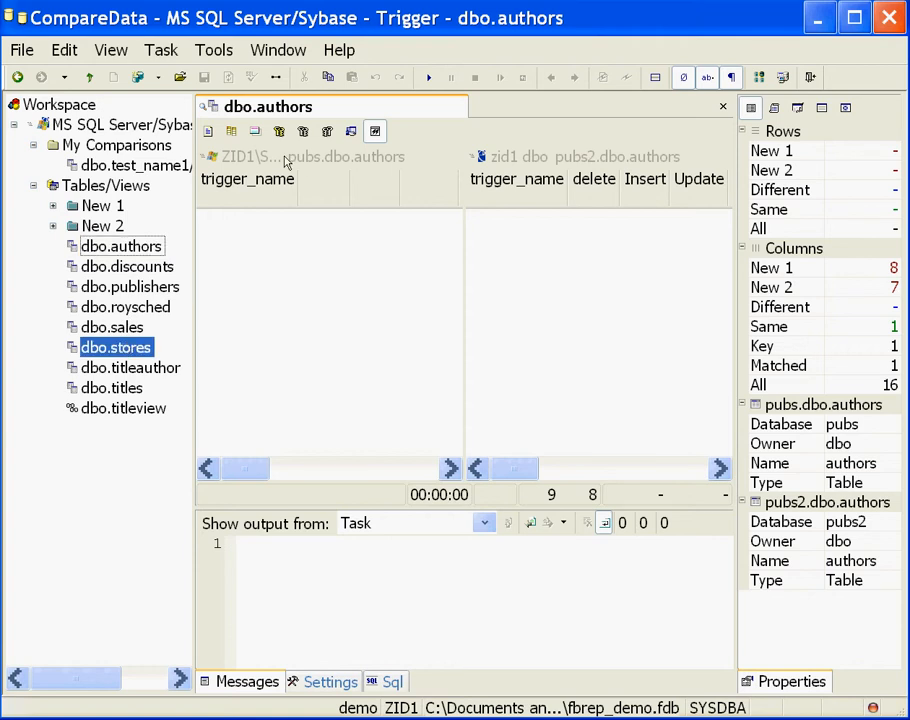
click(230, 131)
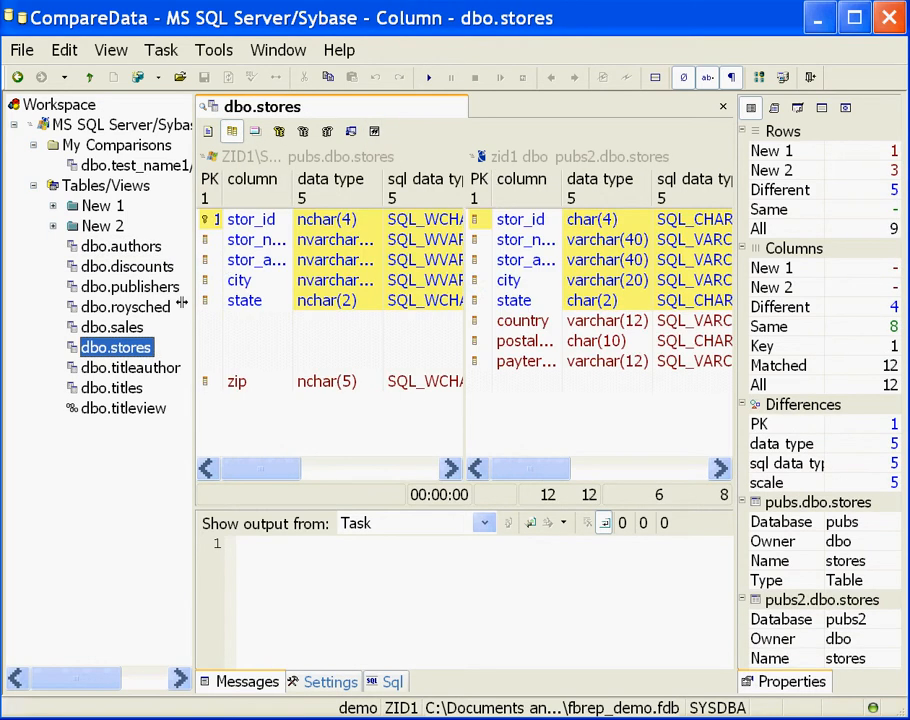
click(254, 131)
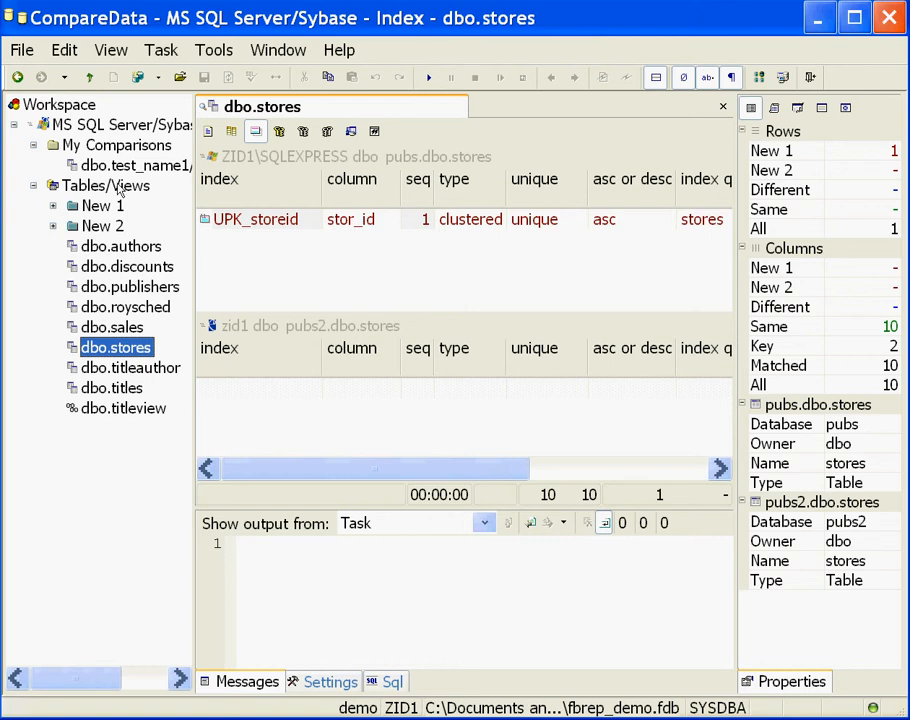
- List the comparison items of Tables/Views and clear the list's settings
click(119, 188)
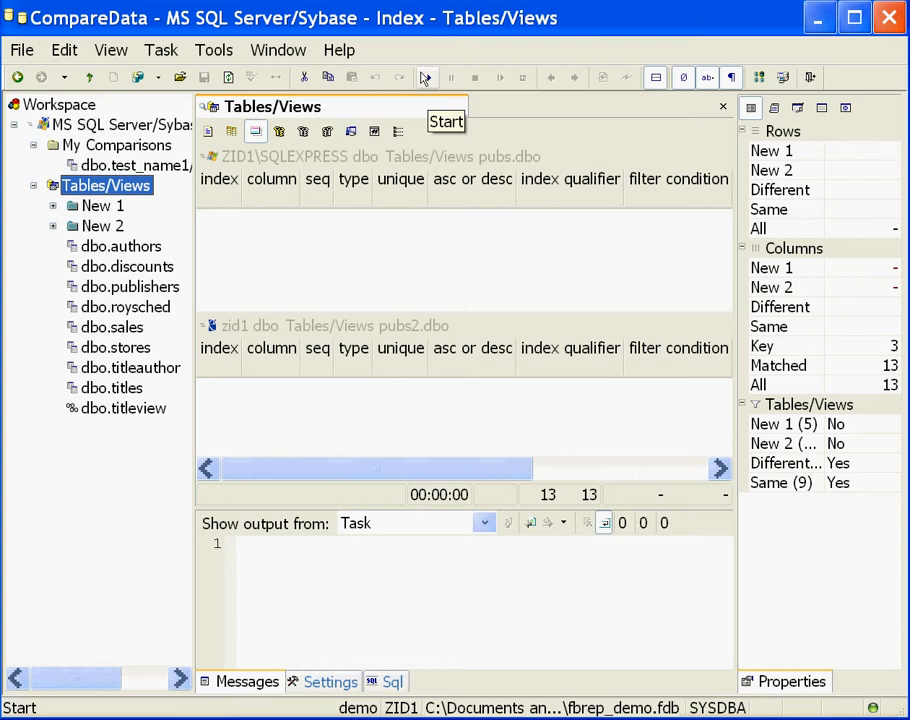
click(390, 124)
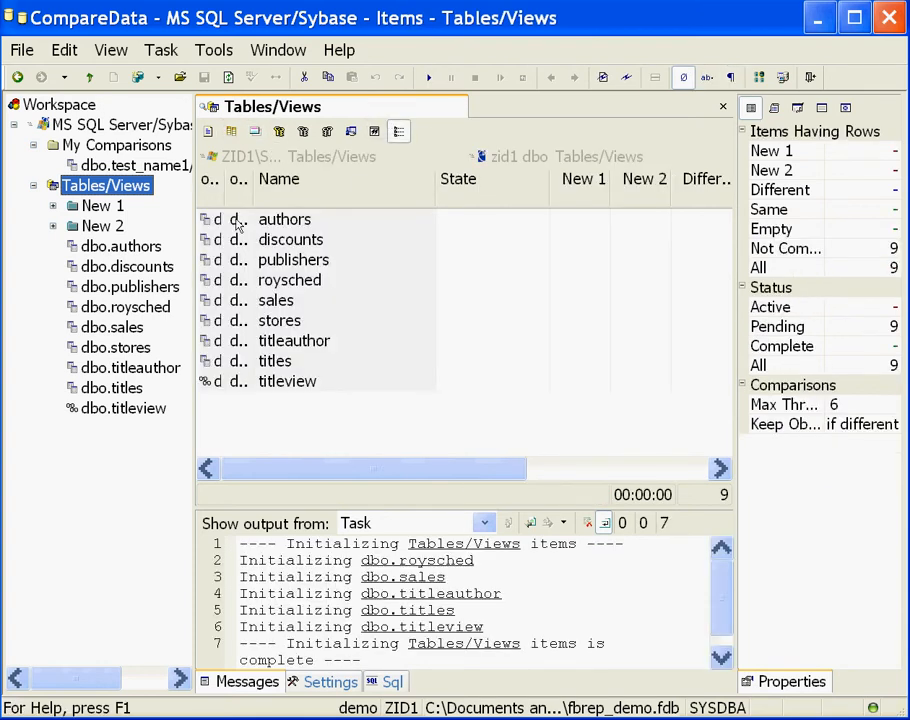
right_click(501, 317)
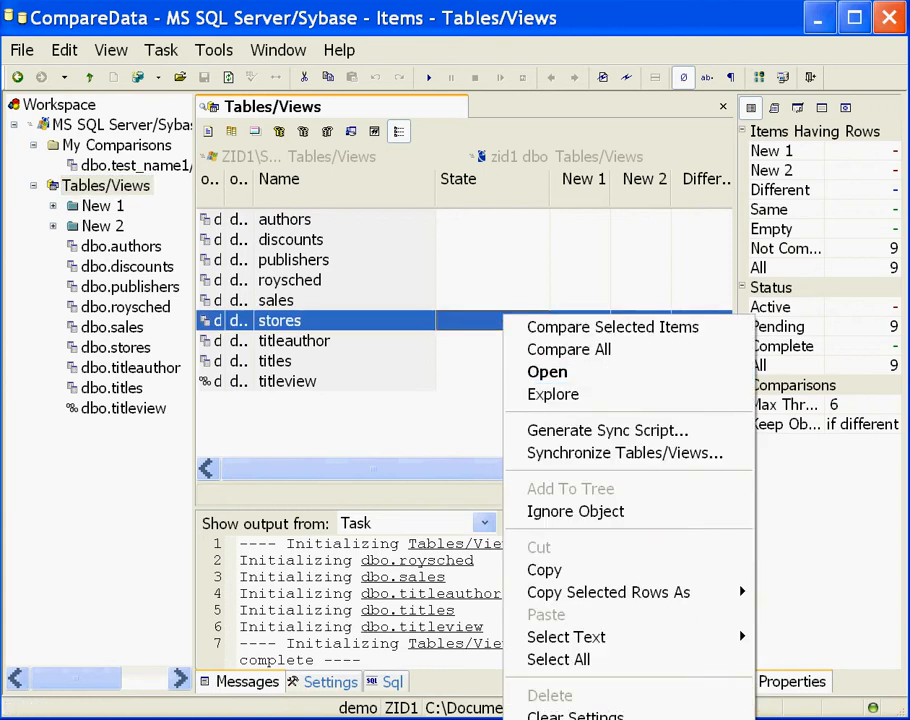
click(588, 718)
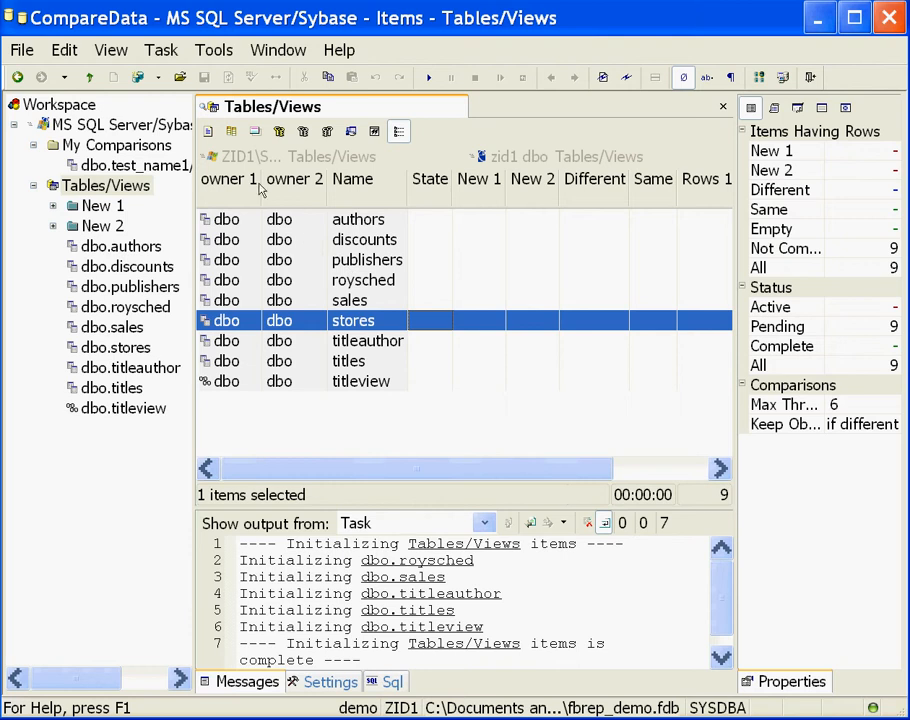
- Narrow the owner 1 and owner 2 columns of the items list and run the Tables/Views comparison
drag(258, 180, 208, 190)
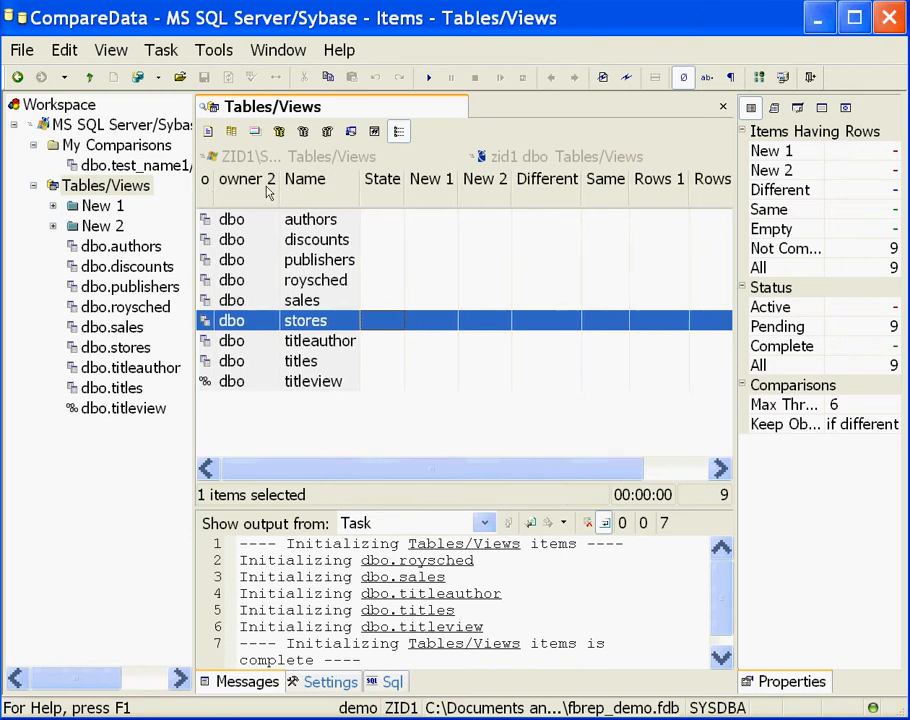
drag(268, 186, 212, 198)
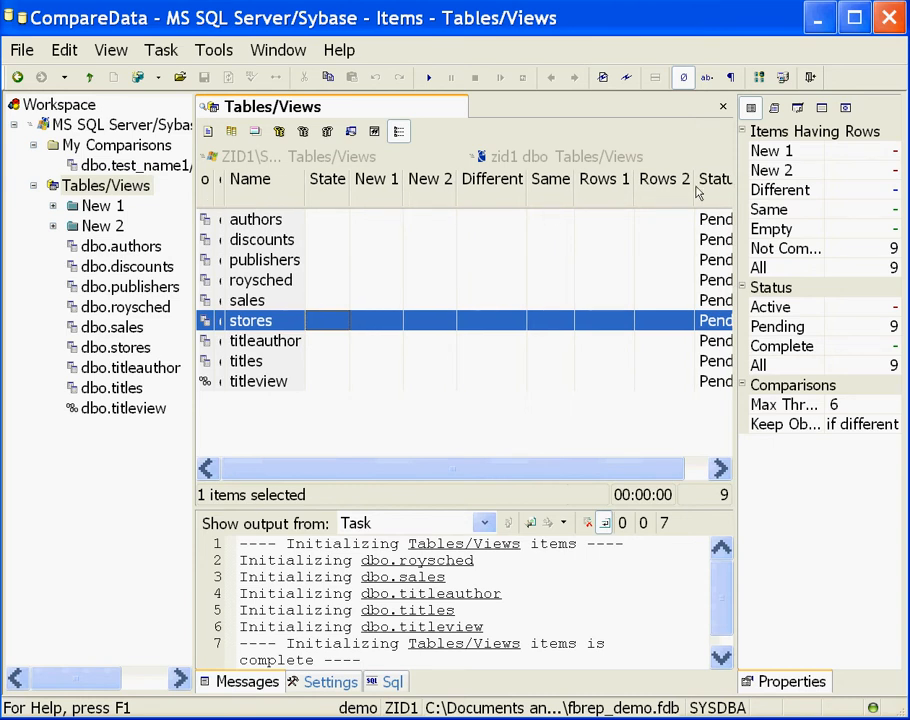
click(425, 77)
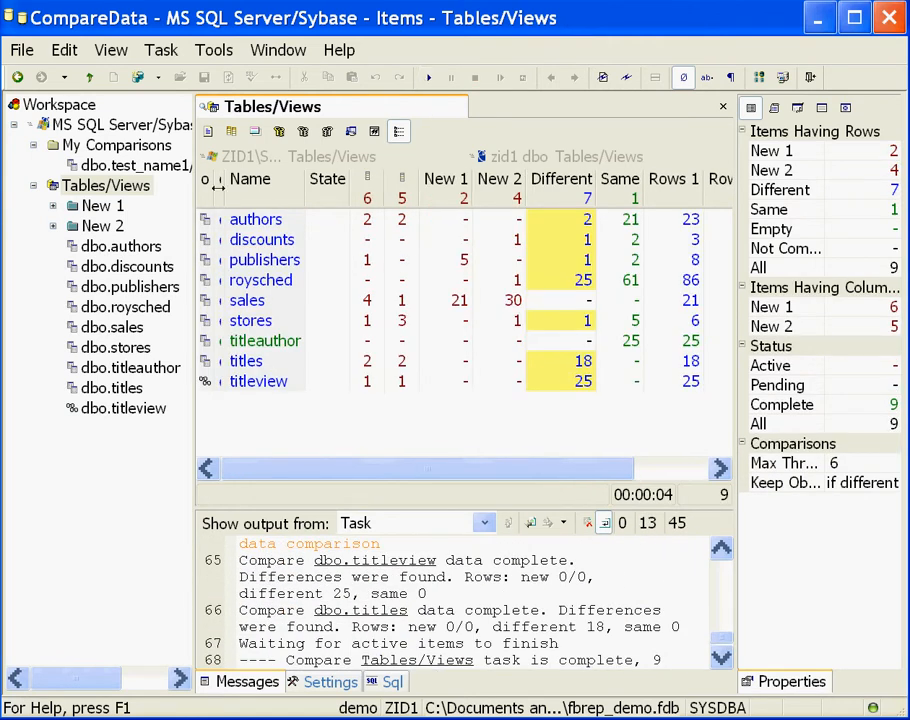
drag(217, 187, 212, 187)
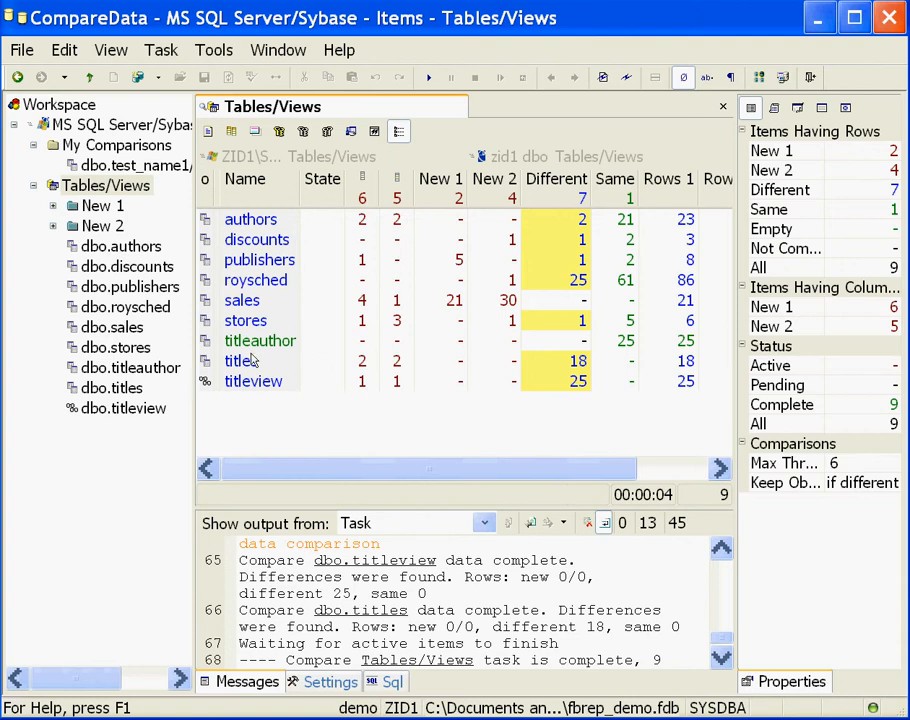
- Filter the items by Same rows, and switch the filter to items having New 1, New 2 or Different rows
click(880, 207)
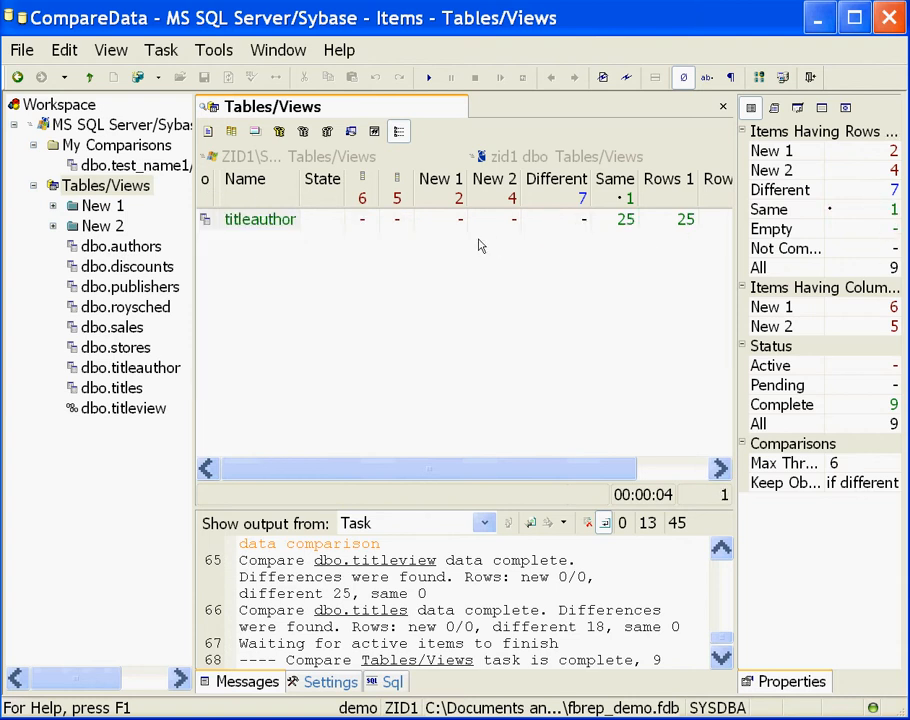
click(851, 150)
right_click(855, 167)
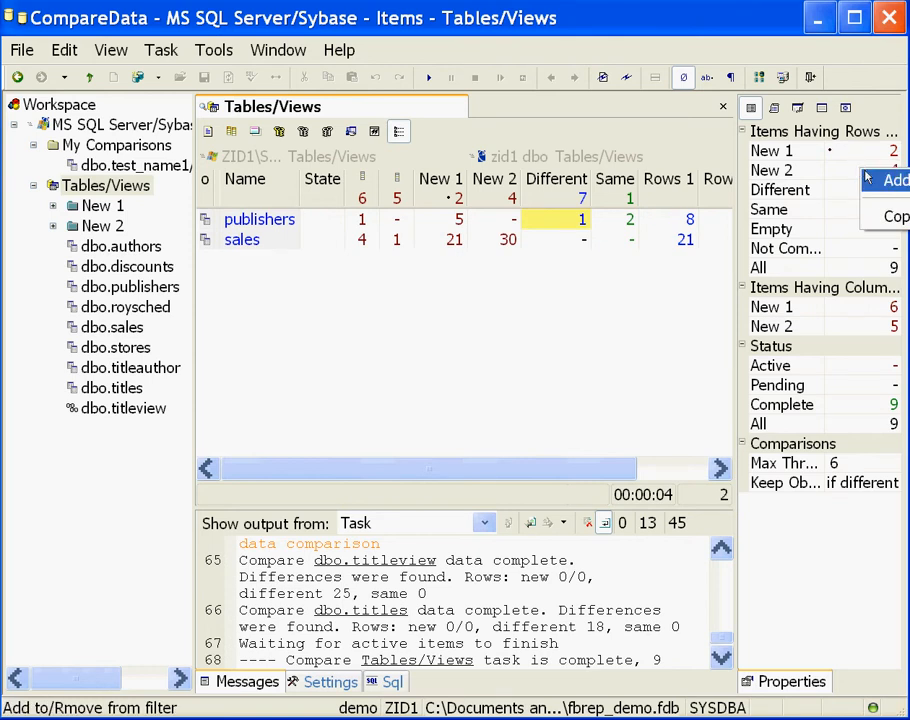
click(866, 178)
right_click(832, 188)
click(847, 202)
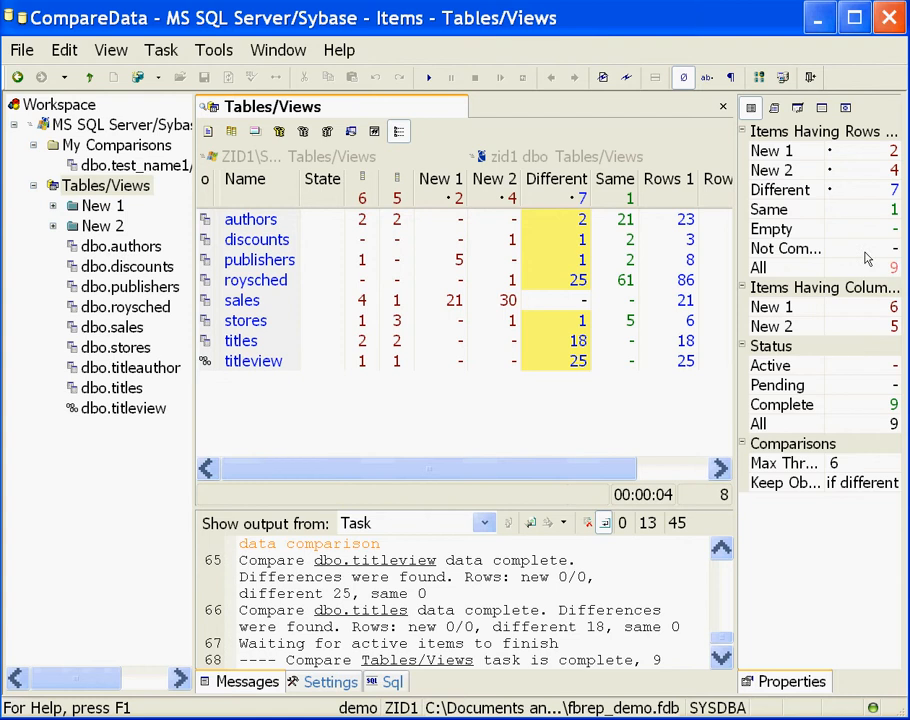
- Filter the items to those having only Same rows, and open and close the titleauthor comparison
click(843, 207)
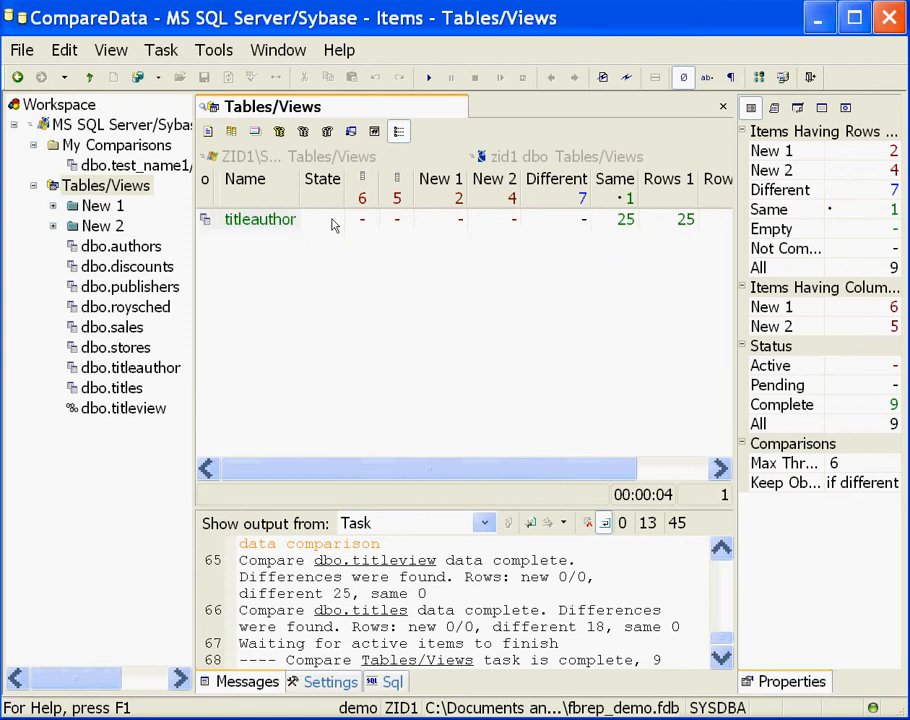
double_click(266, 217)
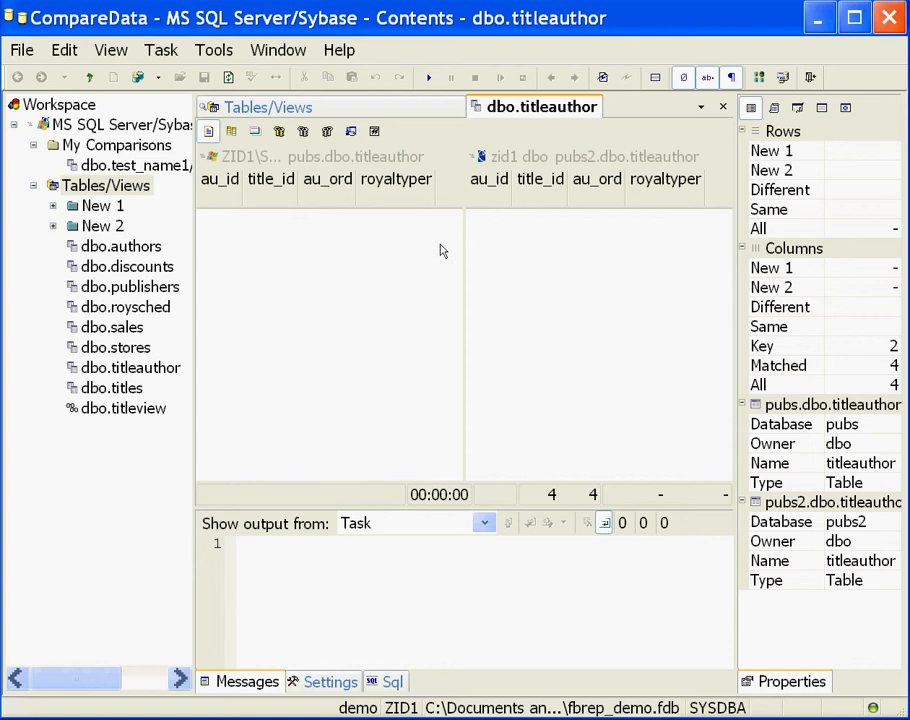
click(719, 106)
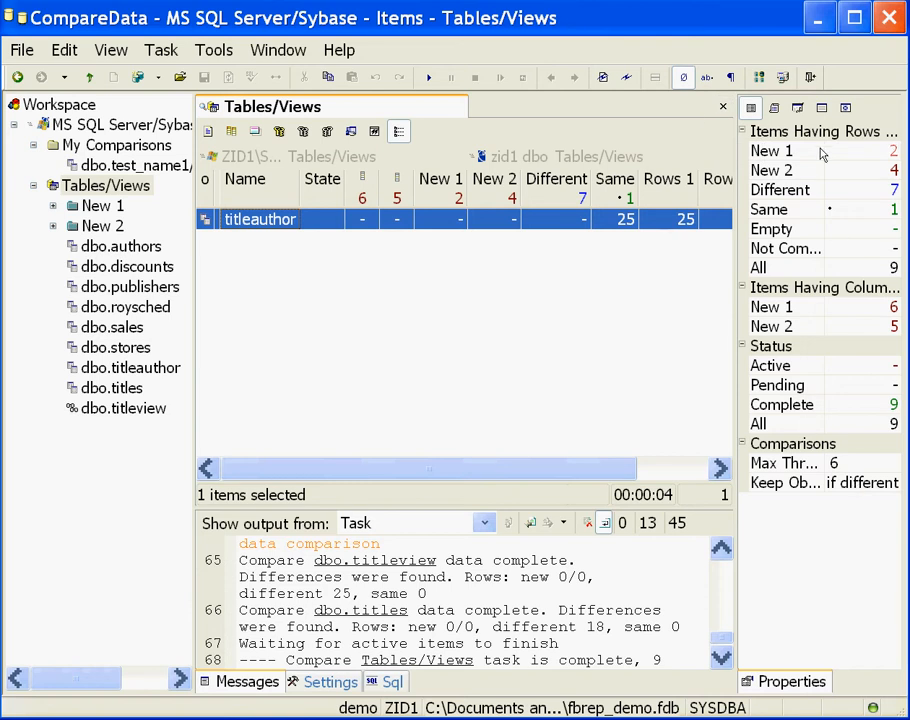
- Filter the comparison items to those having Different, New 2 or New 1 rows
mouse_move(817, 131)
mouse_down()
mouse_move(850, 132)
mouse_move(815, 140)
mouse_up()
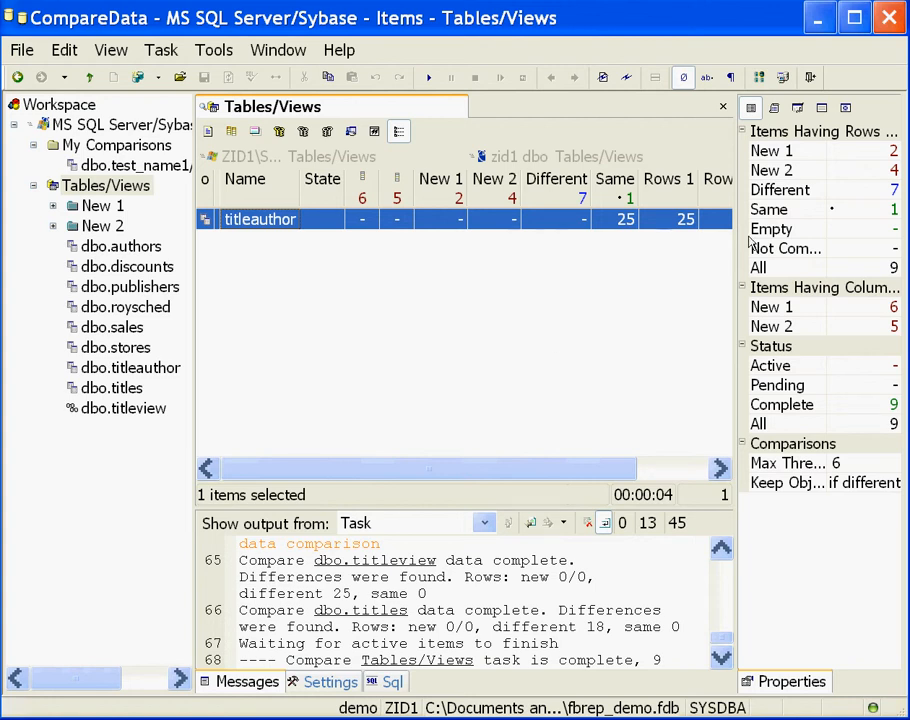
click(838, 192)
right_click(843, 168)
click(878, 181)
right_click(848, 152)
click(856, 160)
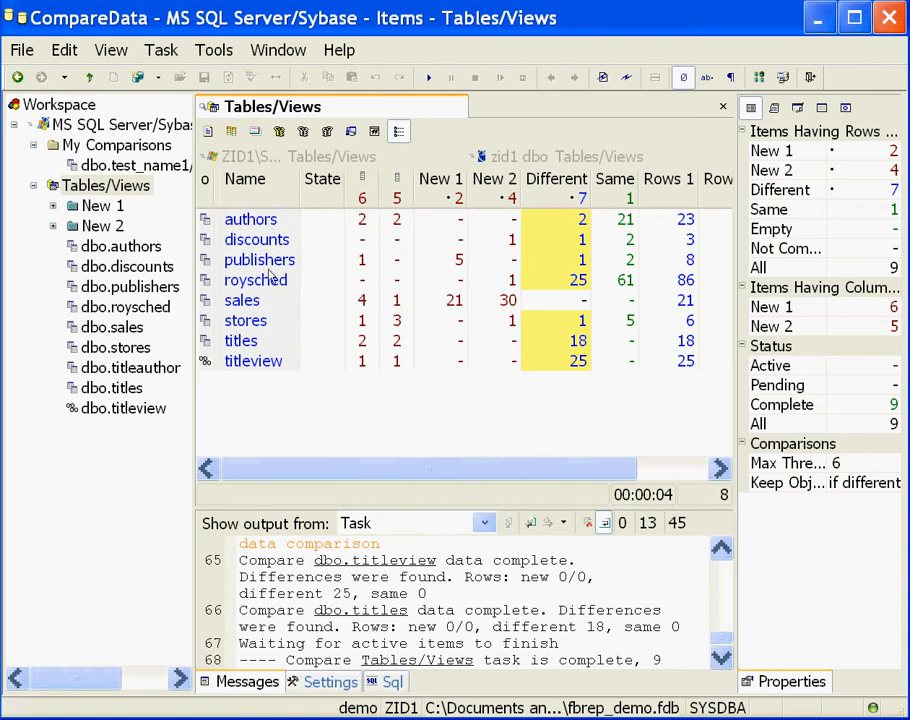
- Open the sales table's data comparison to view its rows, and close it
double_click(250, 301)
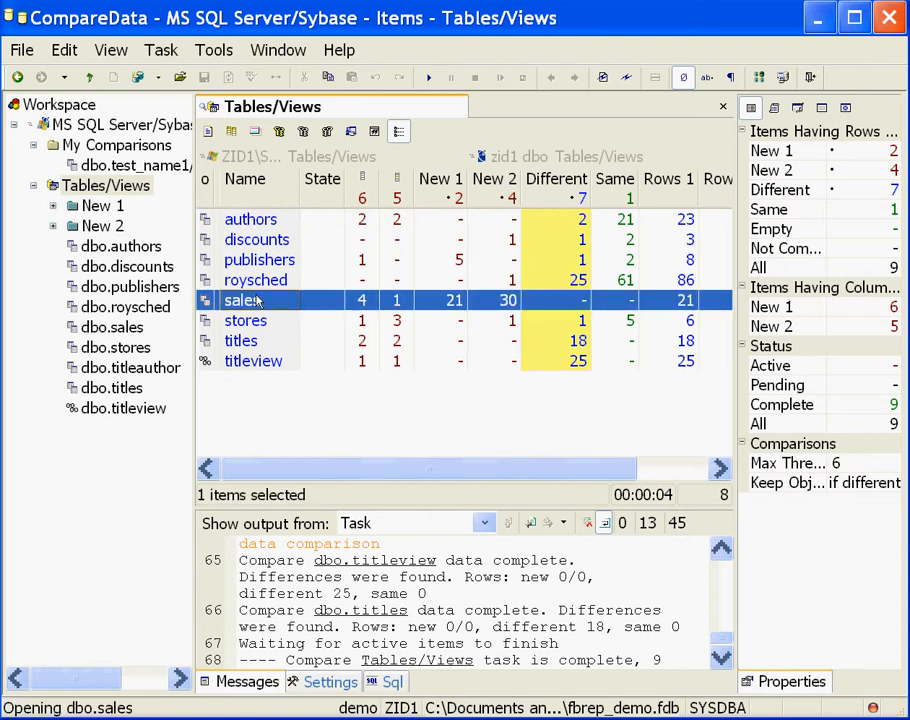
drag(713, 230, 711, 198)
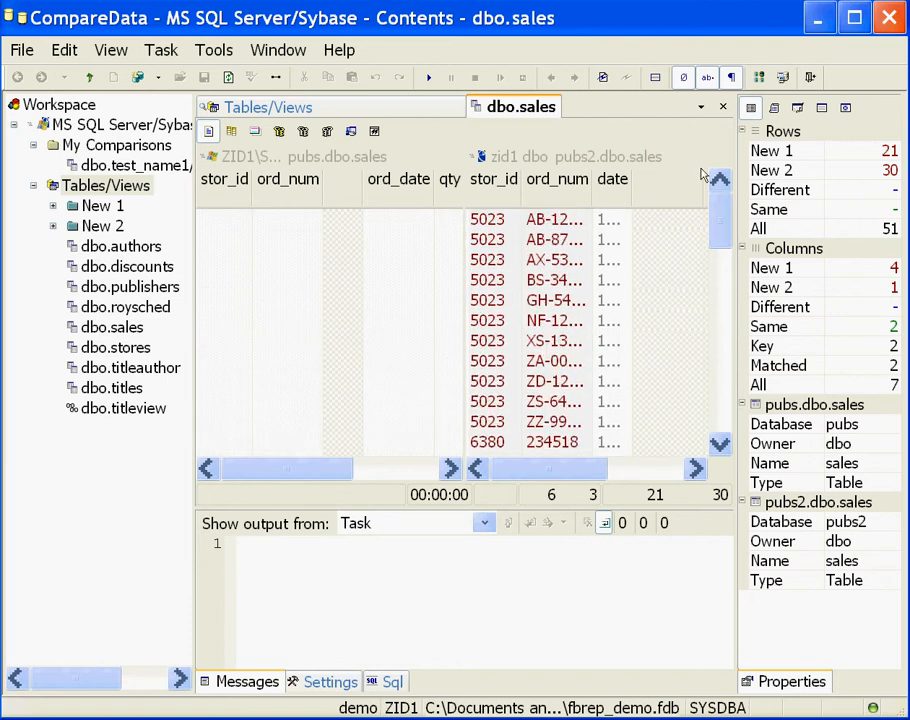
click(722, 106)
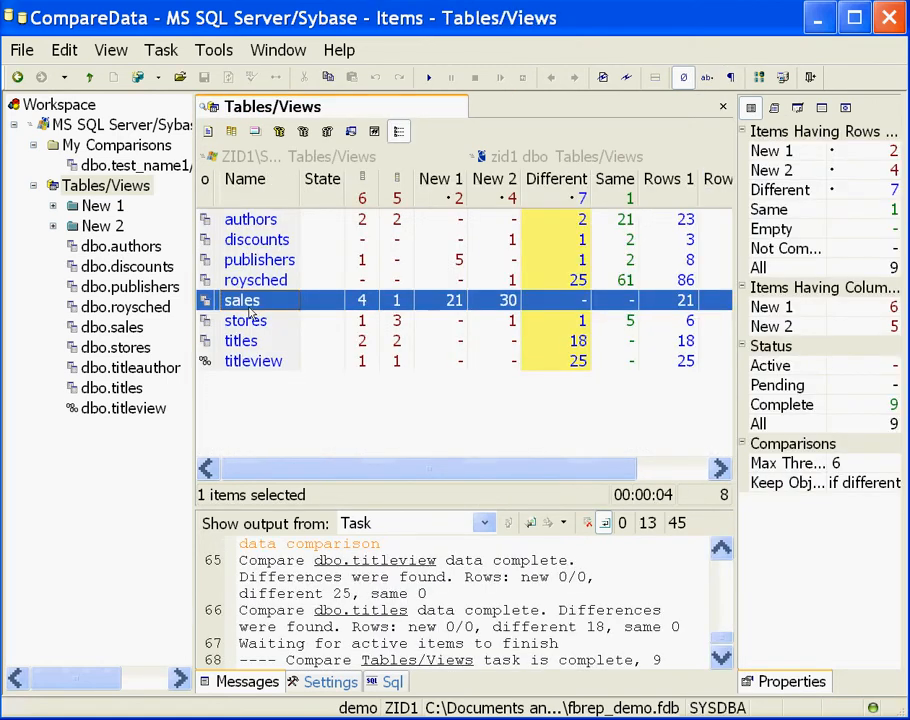
- Open the stores table's data comparison and fit all of its columns to their contents
double_click(244, 320)
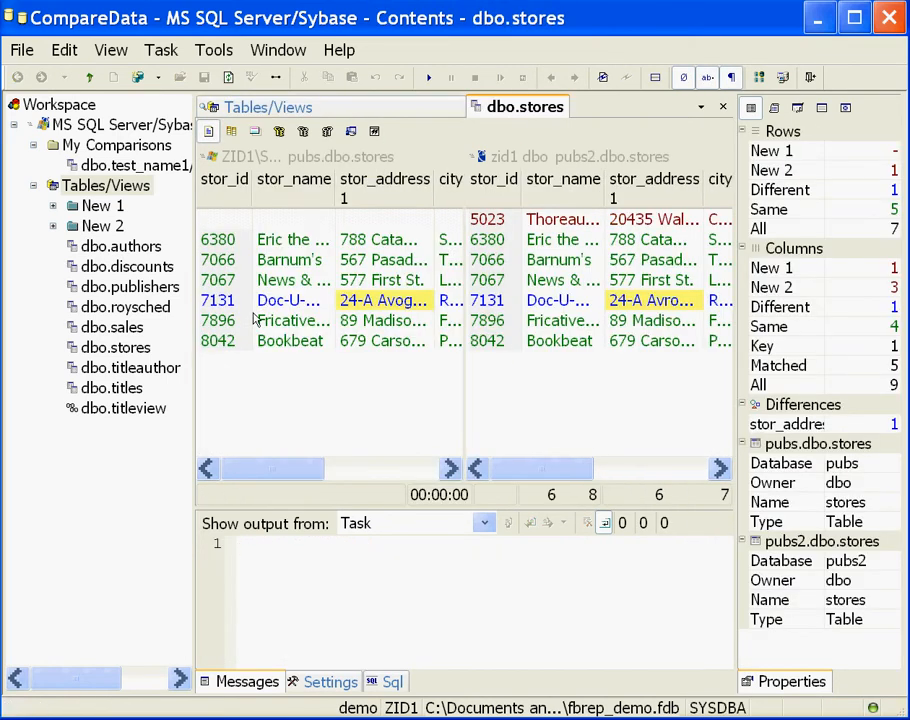
drag(278, 467, 312, 477)
right_click(311, 410)
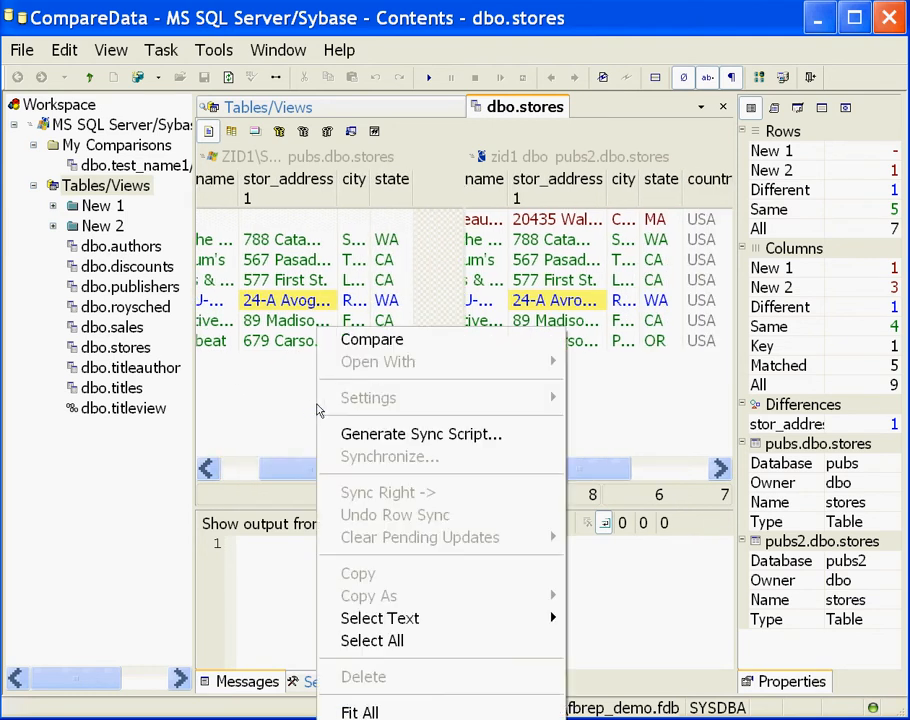
click(282, 372)
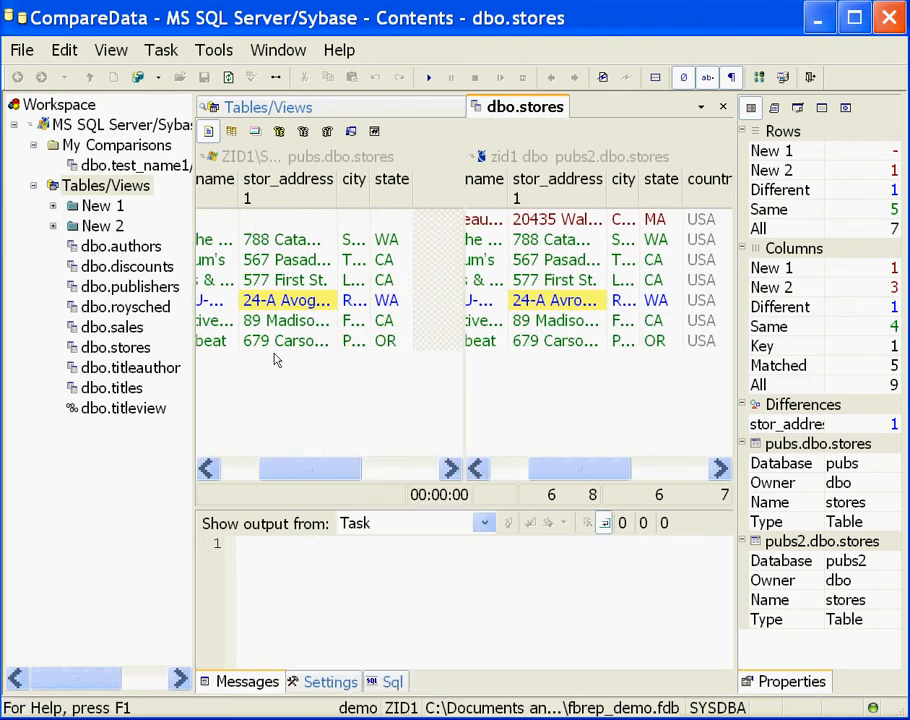
right_click(303, 367)
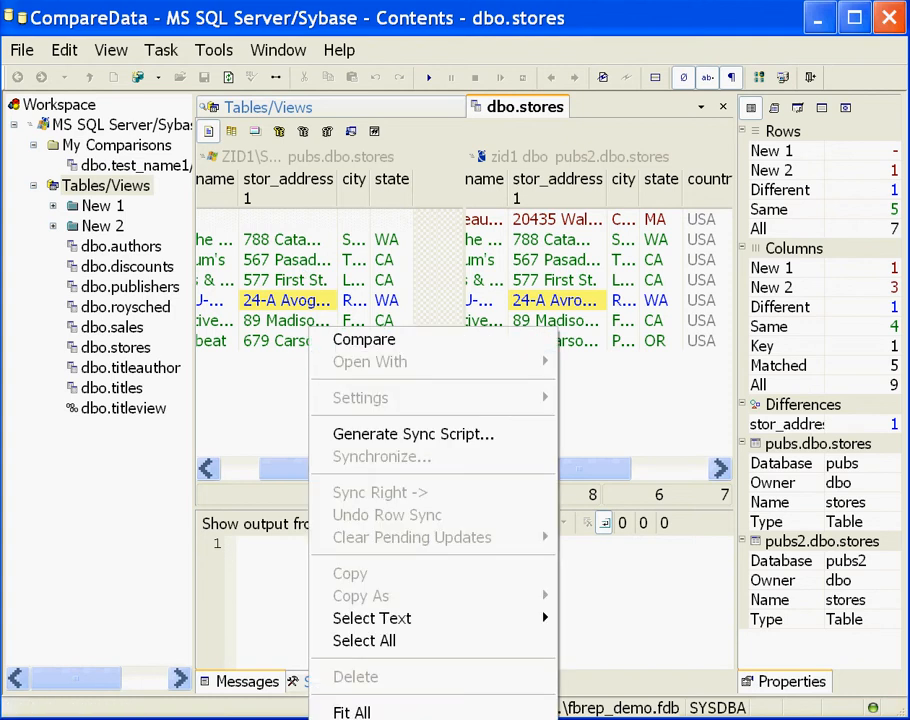
click(385, 712)
drag(273, 472, 314, 471)
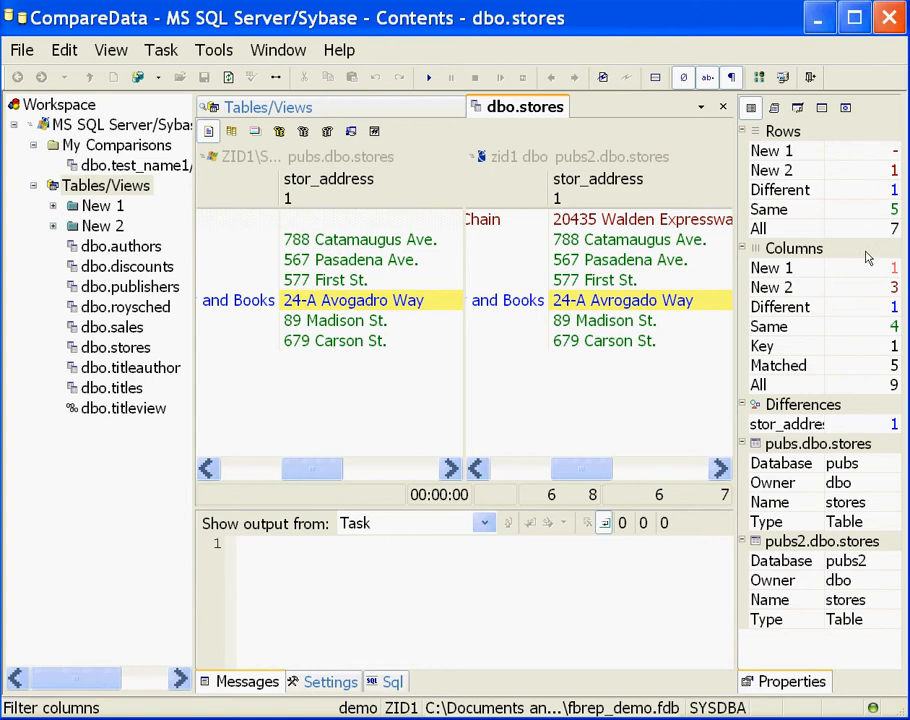
- Filter the columns of the stores comparison to Different and Key columns
click(848, 307)
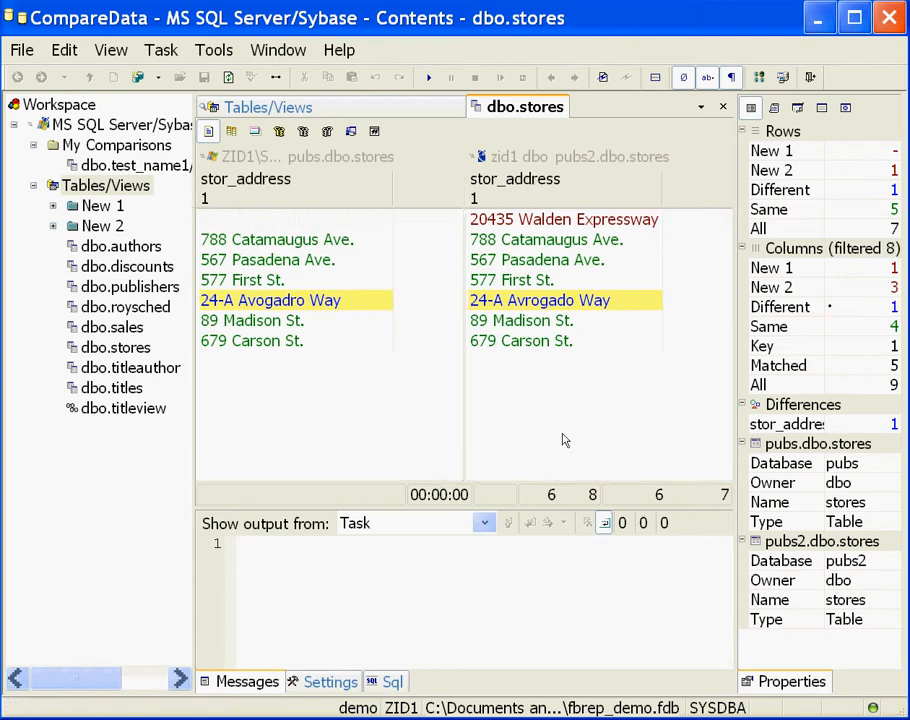
right_click(851, 344)
click(880, 357)
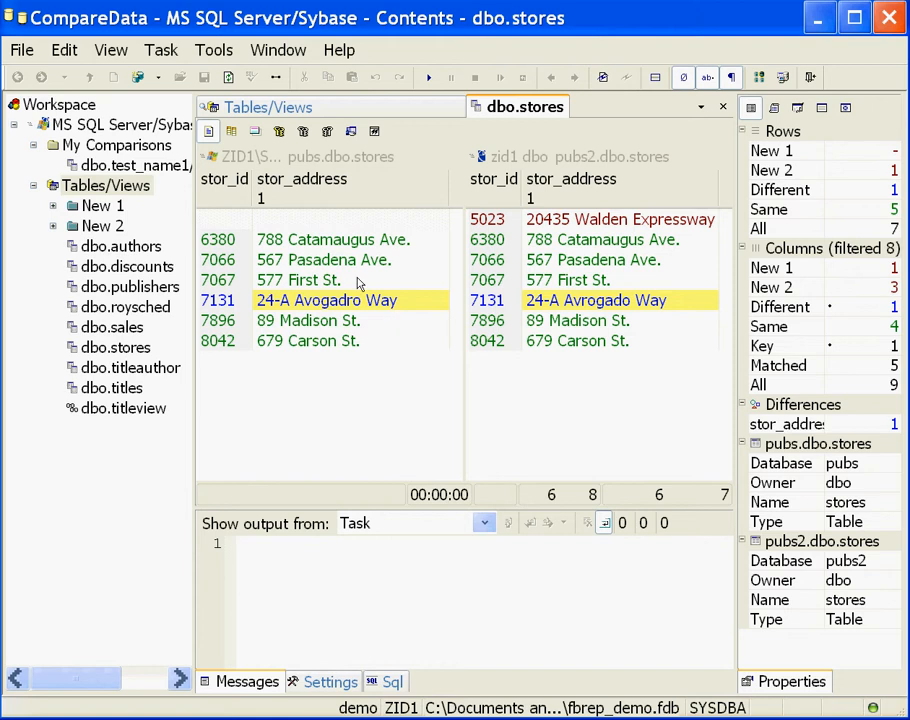
- Filter the stores comparison to Different rows only, and clear that row filter before closing the comparison
click(851, 191)
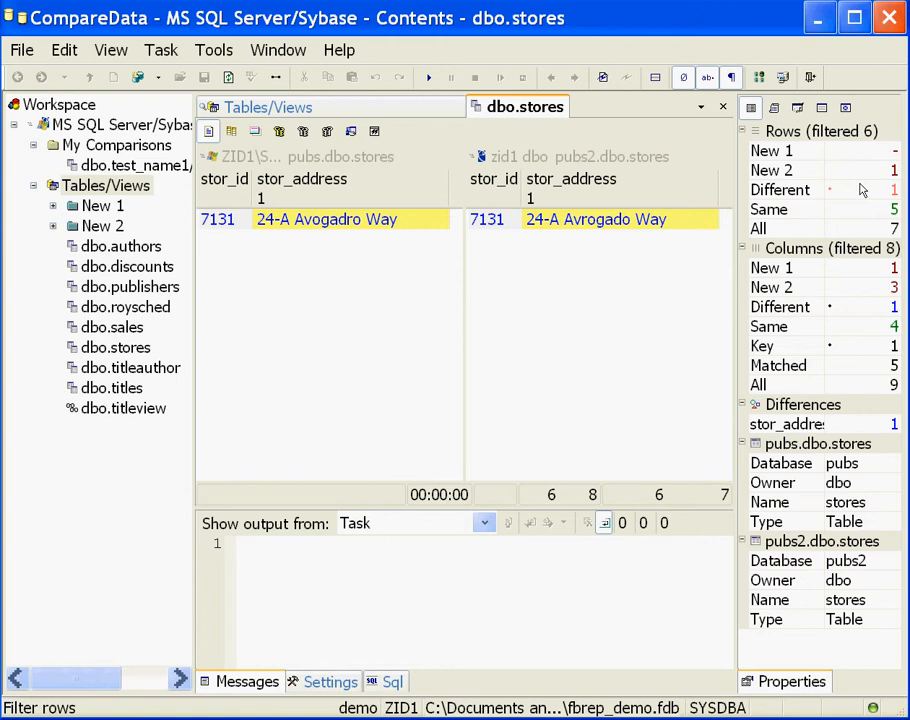
click(846, 214)
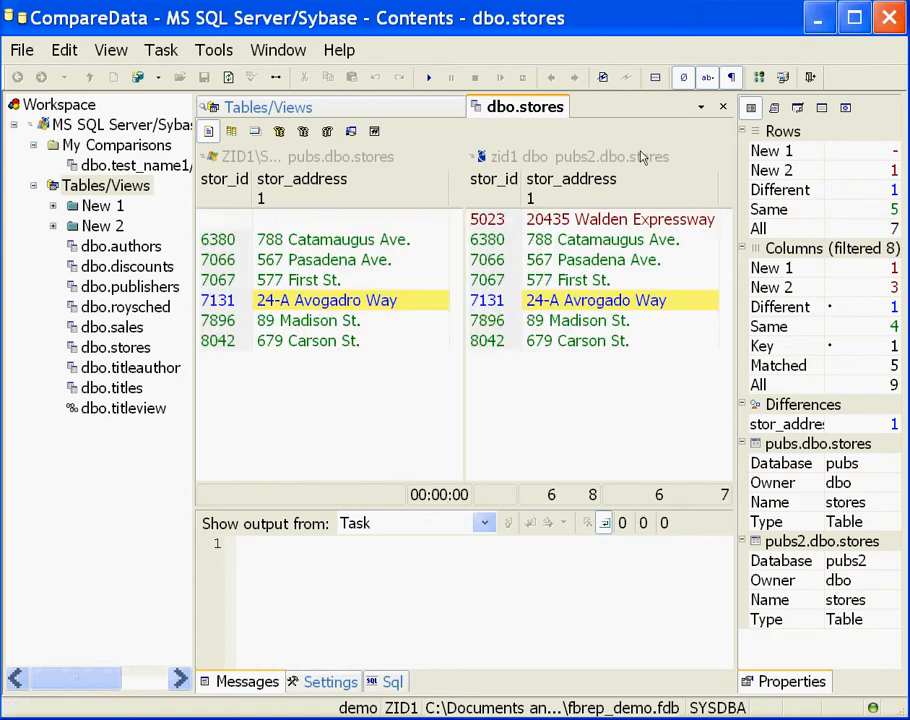
middle_click(525, 106)
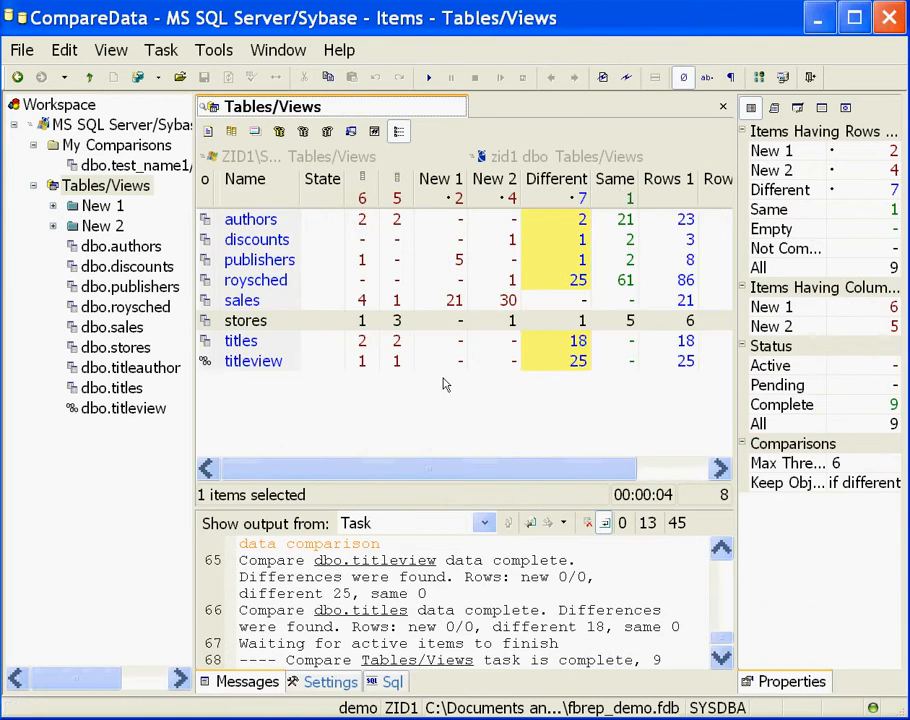
- List the items of My Comparisons, run their comparison and narrow the owner column
drag(359, 471, 431, 472)
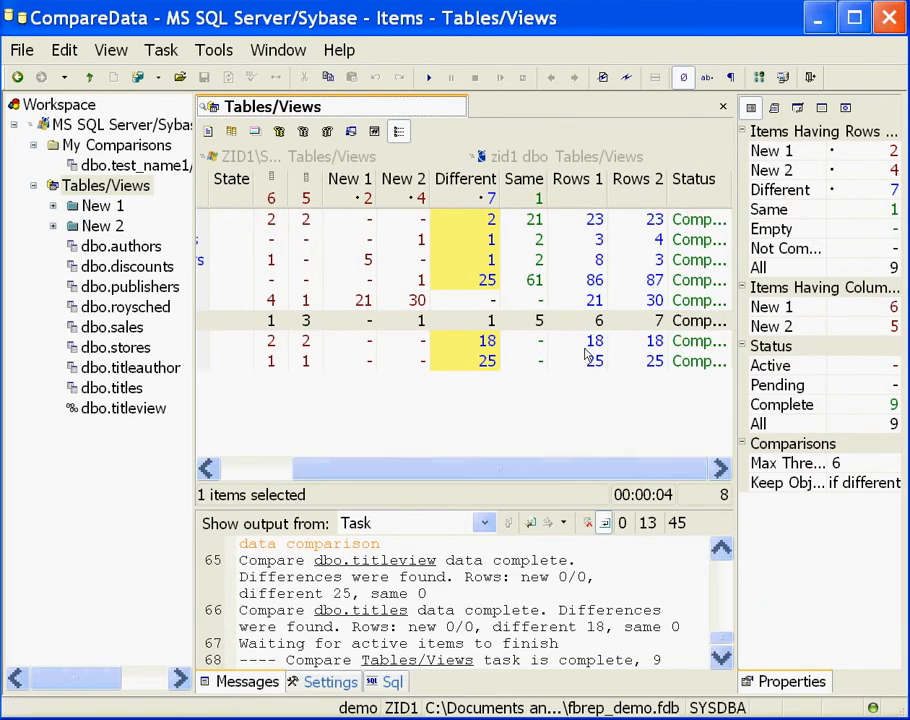
drag(571, 460, 449, 468)
click(104, 146)
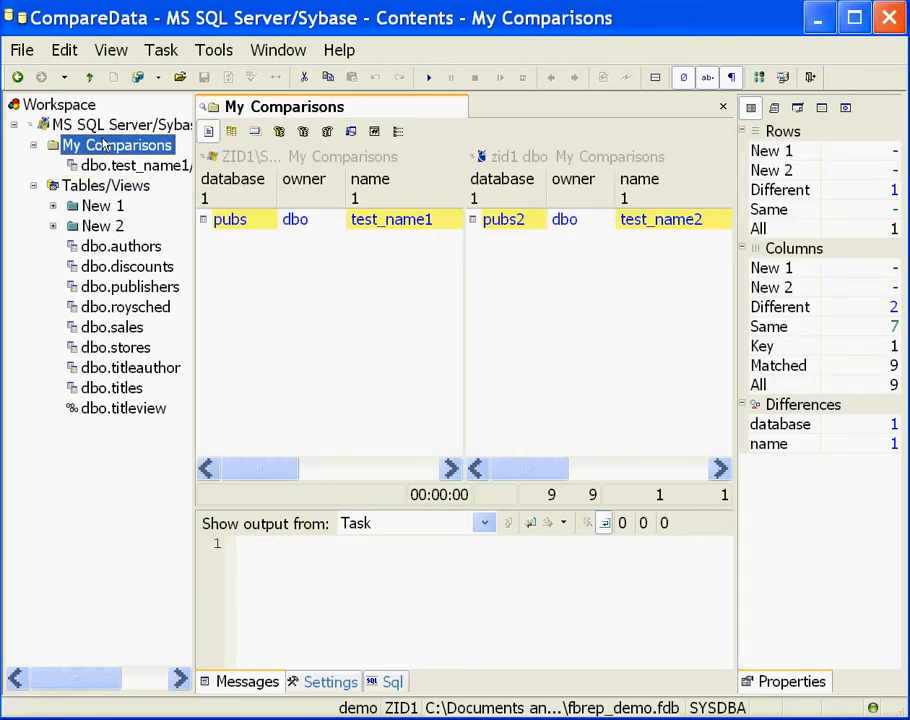
click(398, 129)
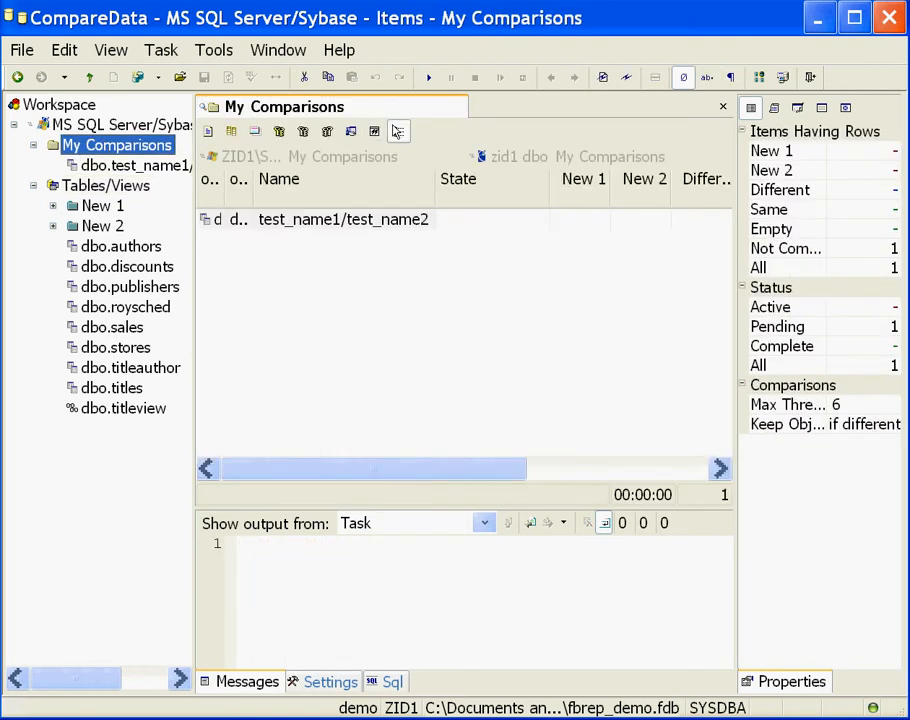
click(428, 77)
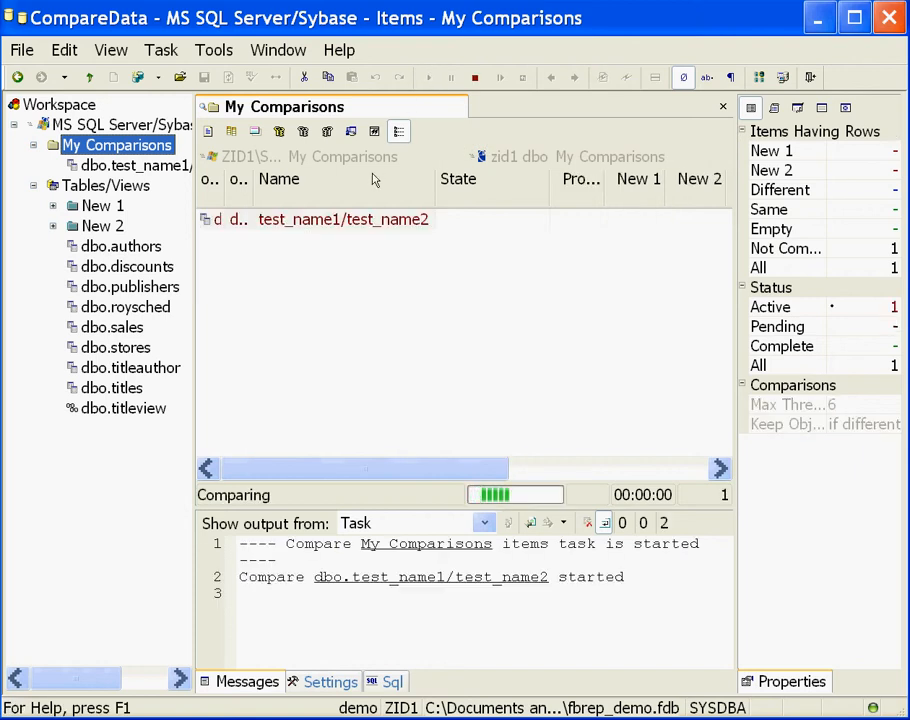
drag(218, 185, 205, 187)
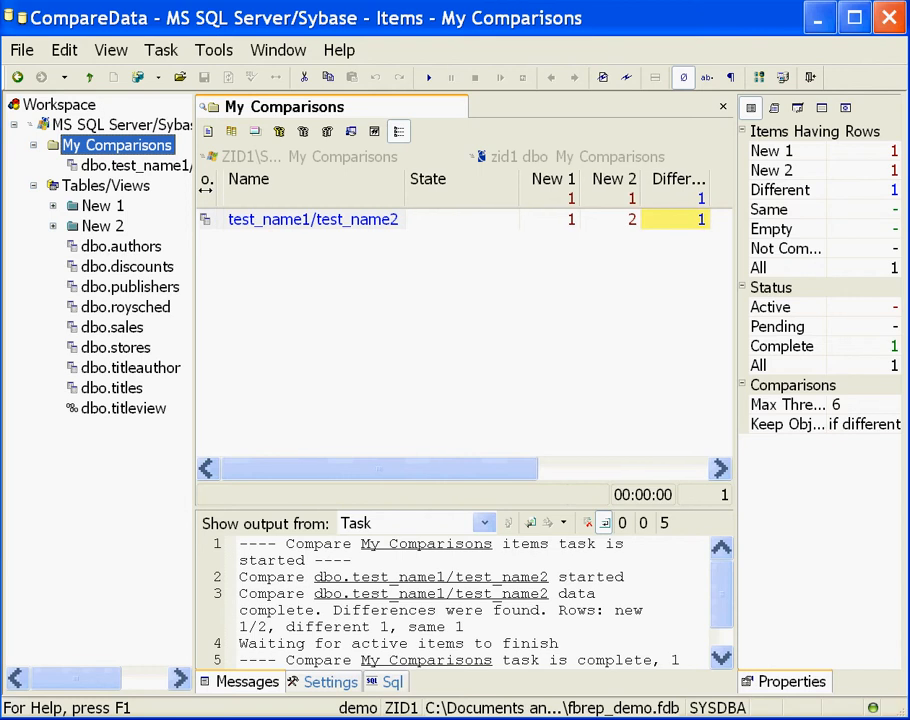
- View the column comparison of My Comparisons and the index comparison of Tables/Views with its table filter options
click(231, 131)
click(110, 188)
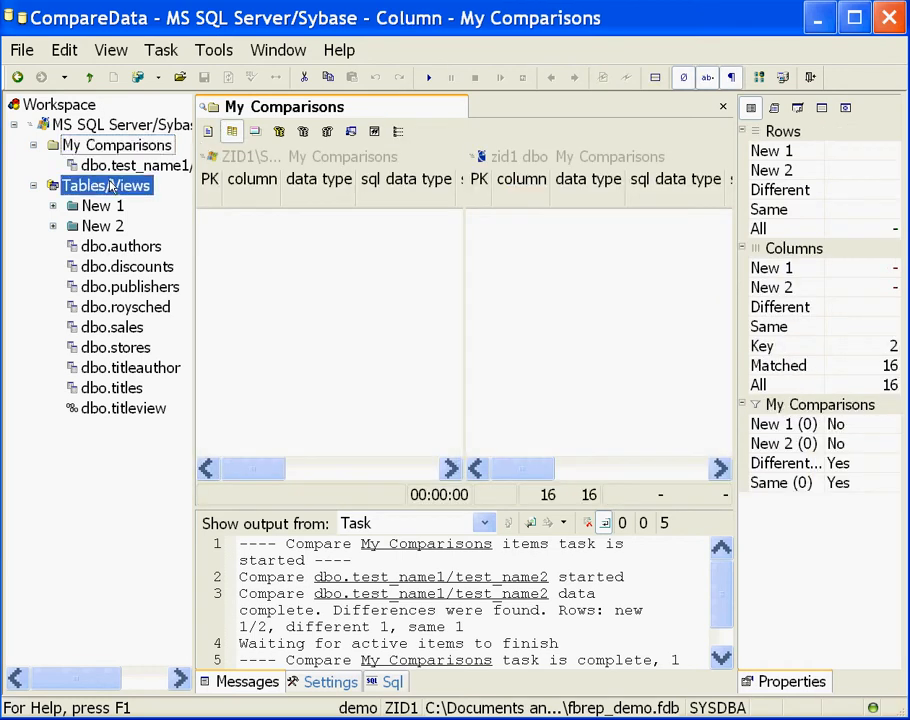
click(255, 131)
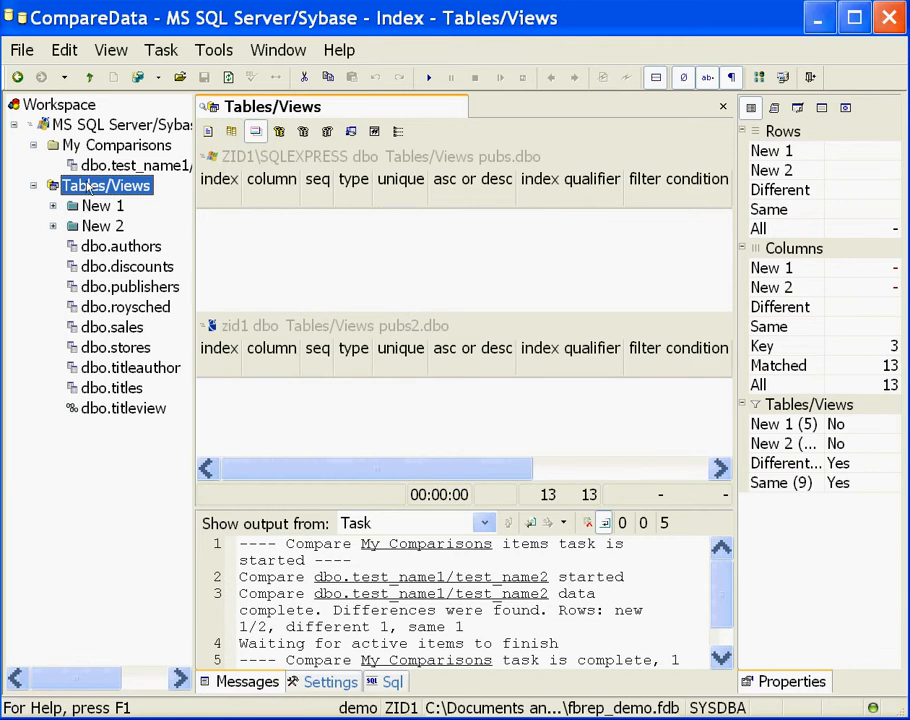
drag(817, 130, 826, 130)
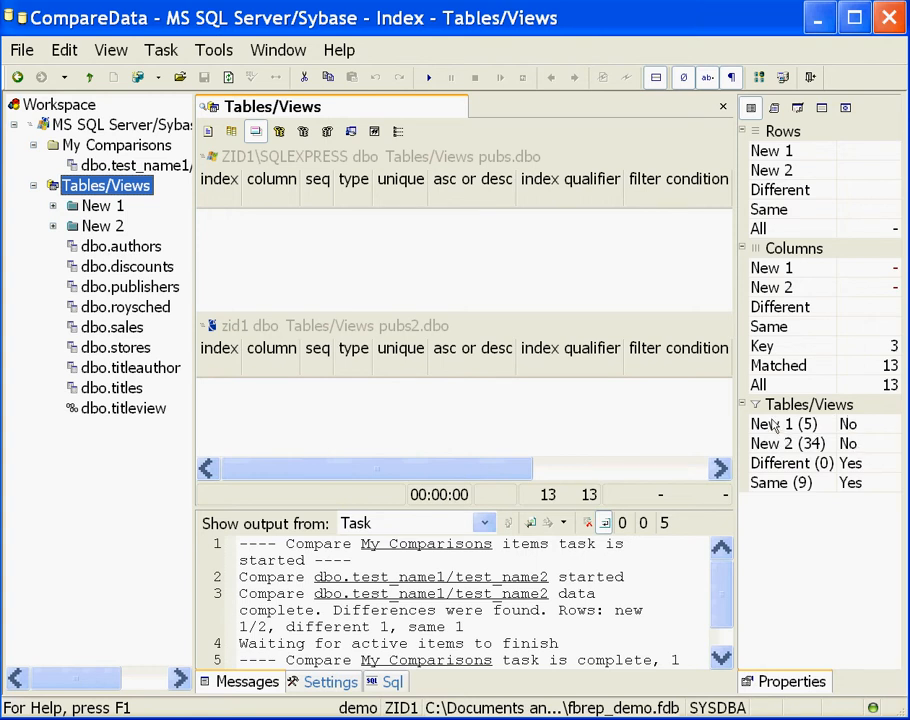
click(862, 464)
- Show the contents of Tables/Views, filter its rows to Same, and clear the filter
click(207, 131)
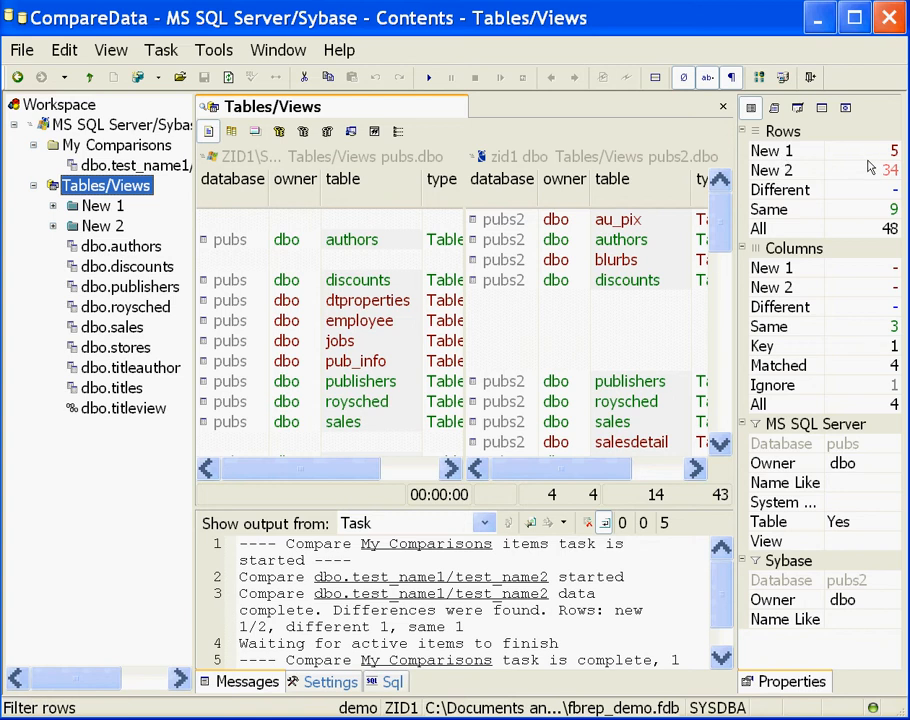
click(840, 208)
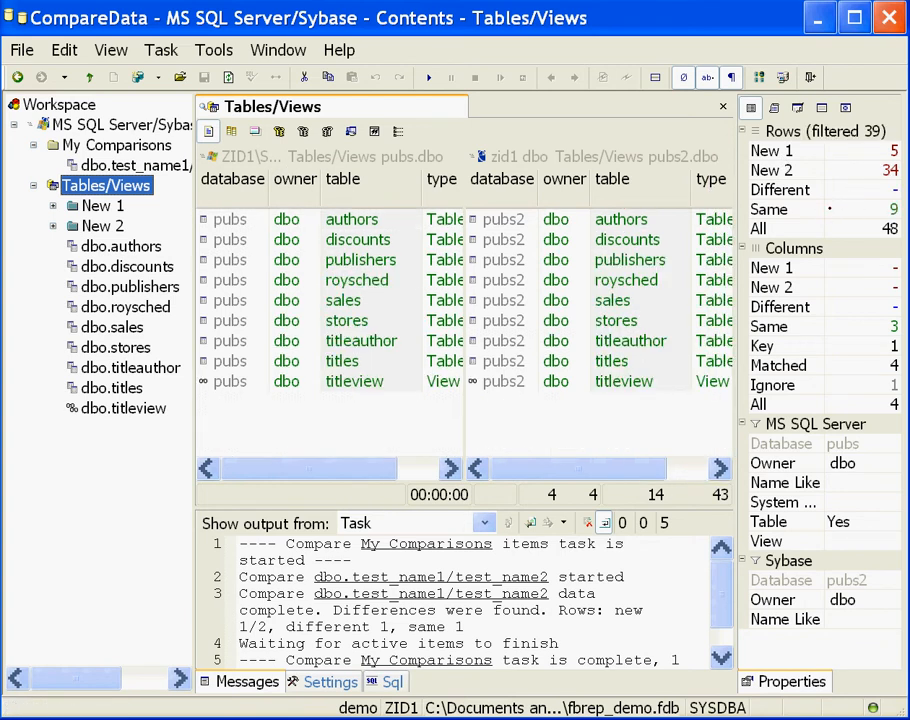
click(832, 206)
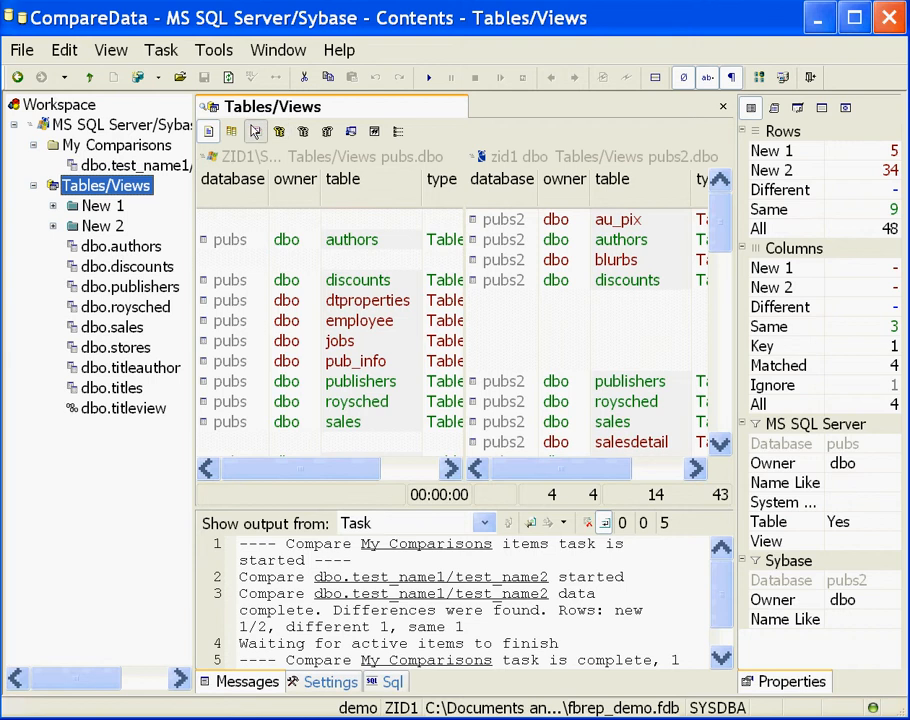
- Run the index comparison for the Tables/Views and look through its results
click(256, 131)
click(425, 77)
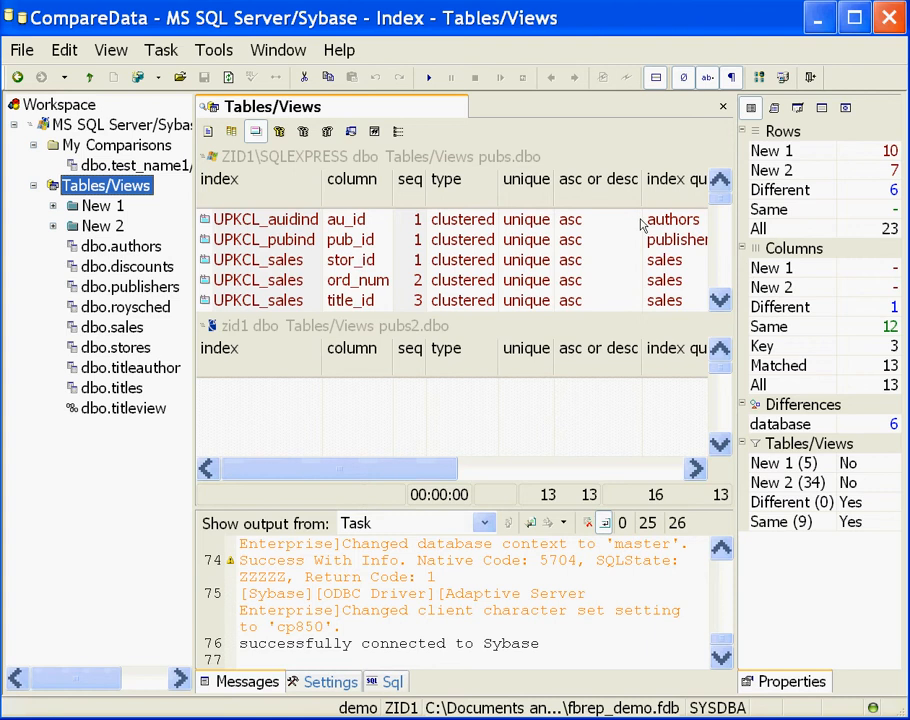
scroll(707, 215, down, 3)
drag(710, 222, 707, 187)
- Remove the index and seq columns from the comparison key in the index comparison's settings
click(322, 682)
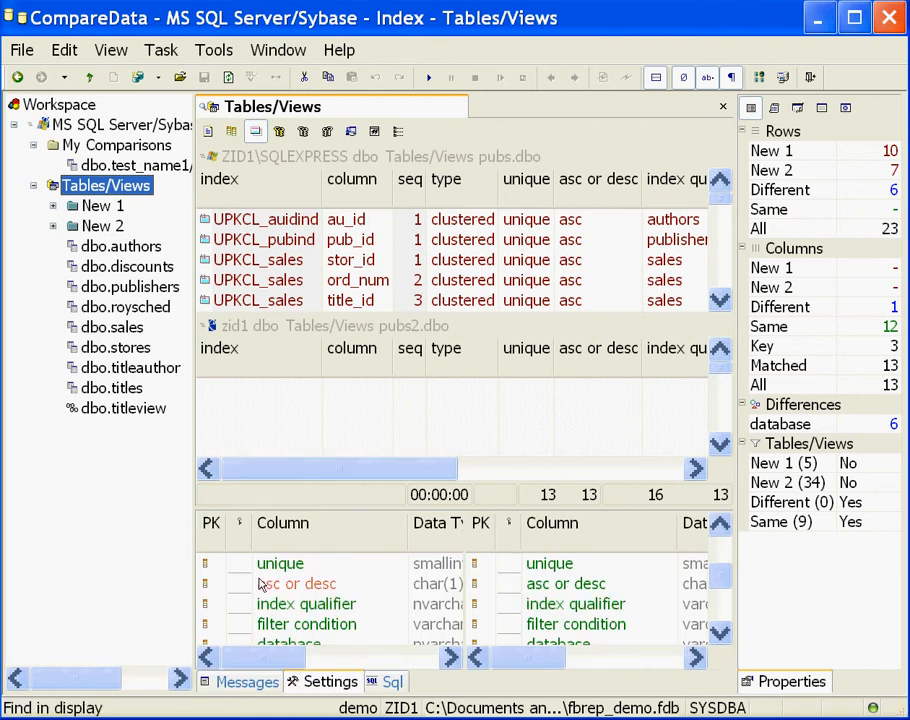
scroll(259, 585, down, 1)
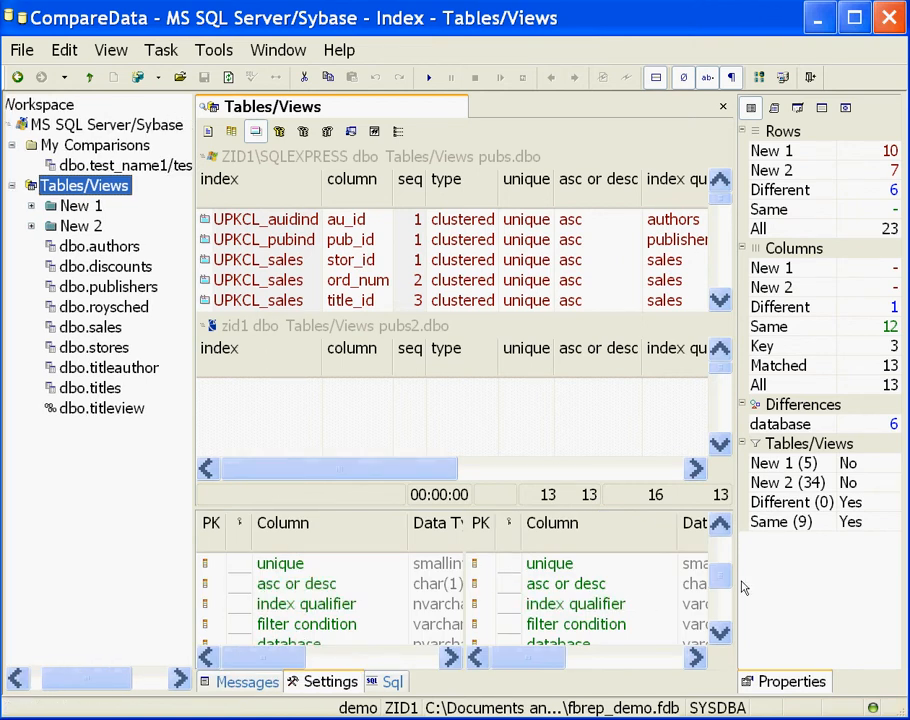
scroll(714, 568, up, 2)
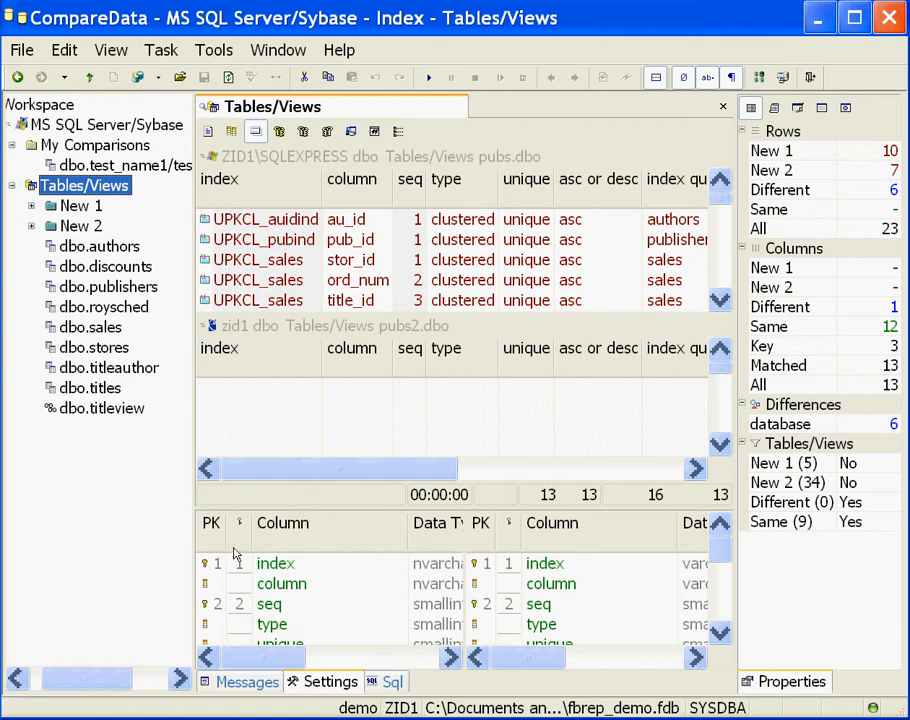
click(236, 564)
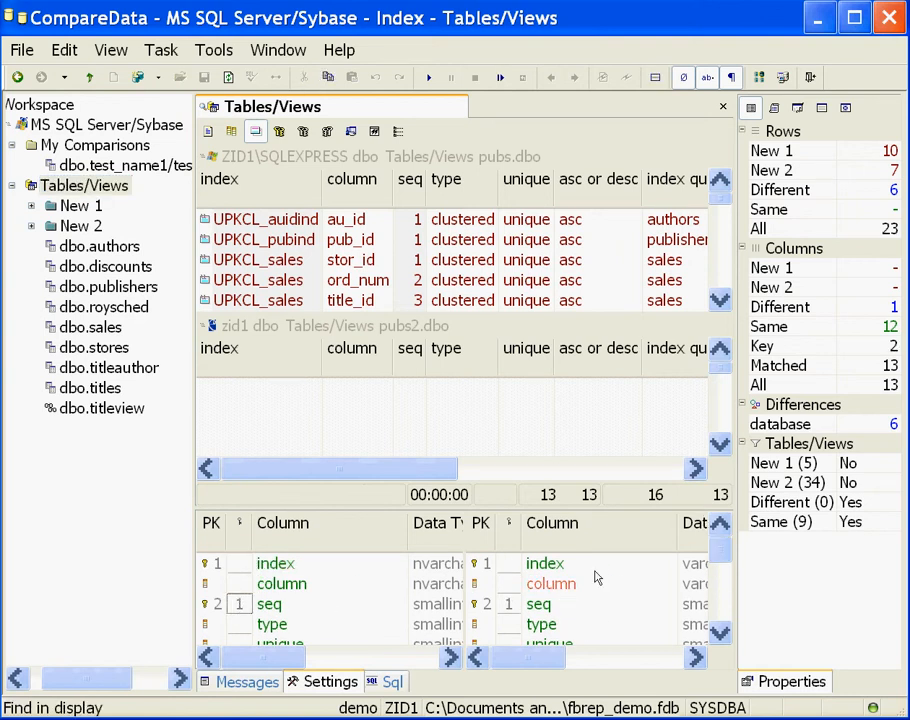
click(239, 604)
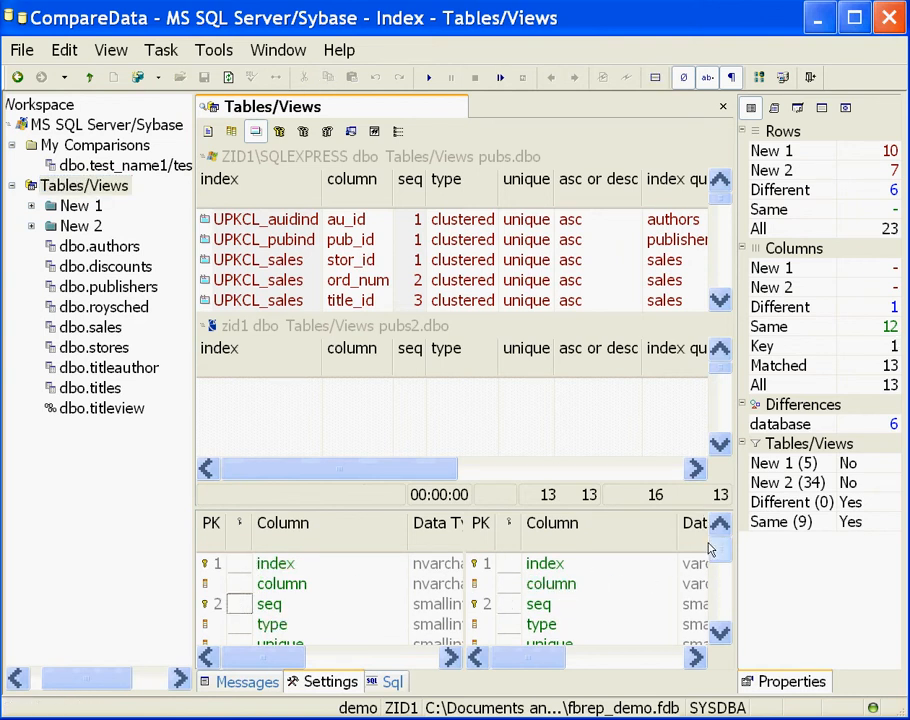
- Check the key setting of the table column, and add the column field to the comparison key
scroll(717, 594, down, 3)
scroll(716, 595, down, 2)
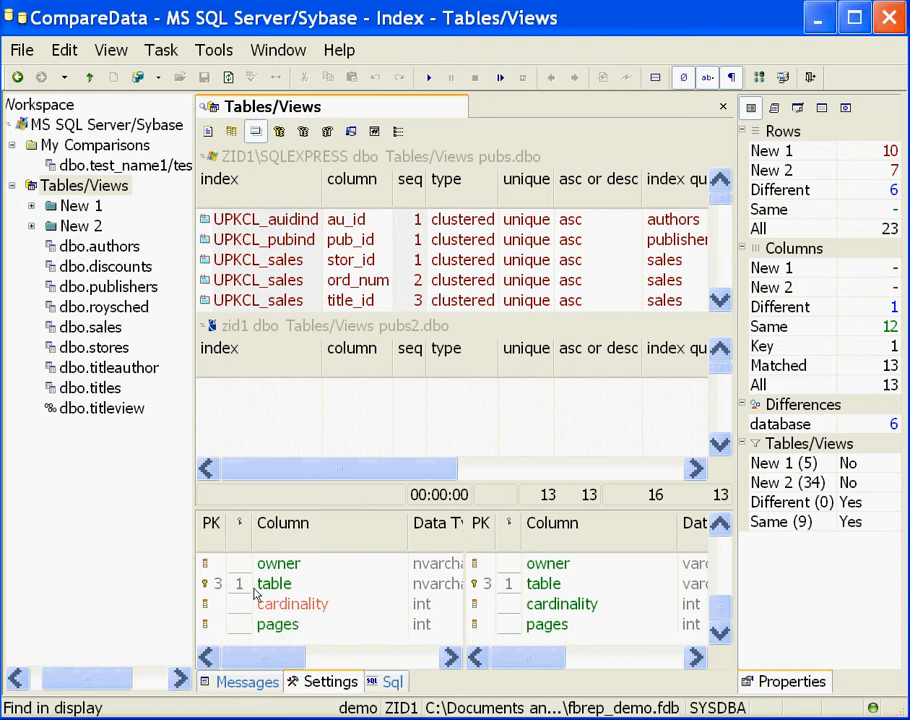
scroll(710, 610, up, 5)
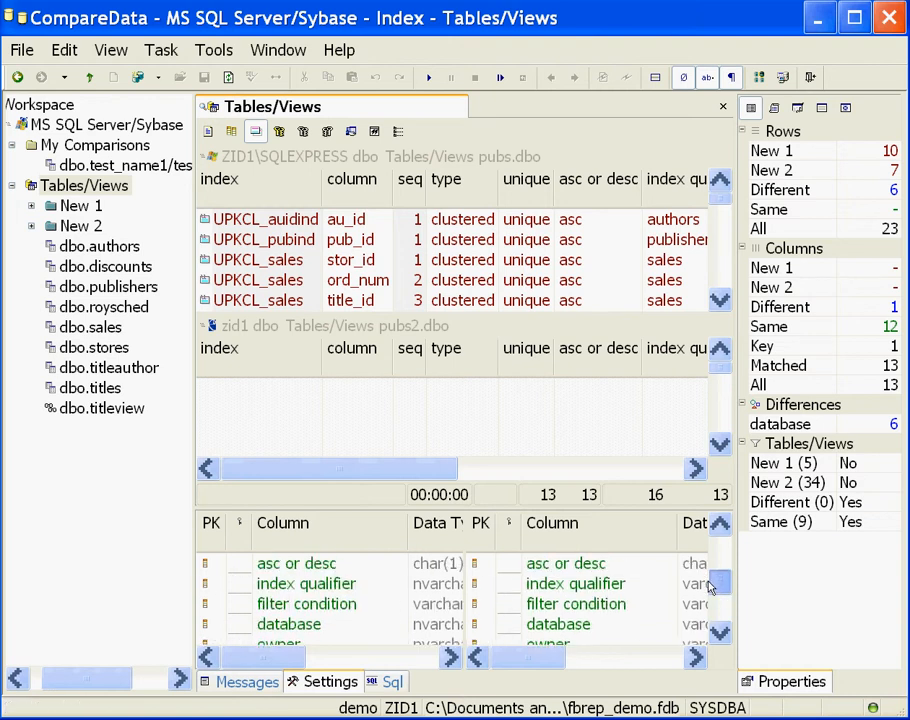
click(239, 584)
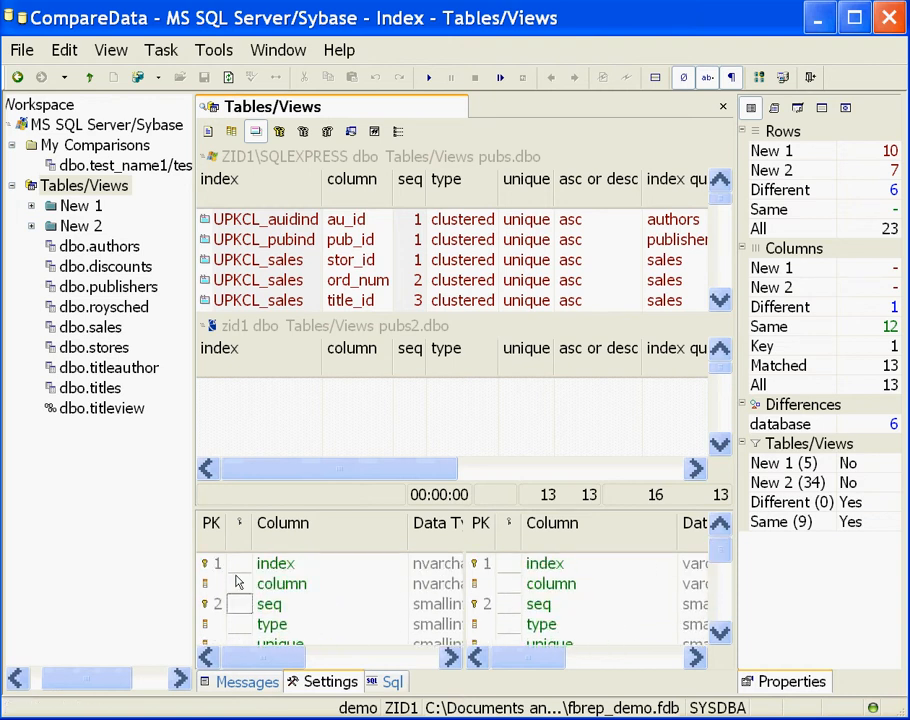
- Add seq and then column to the index comparison's key, and compare the indexes again
click(239, 588)
click(238, 603)
click(238, 582)
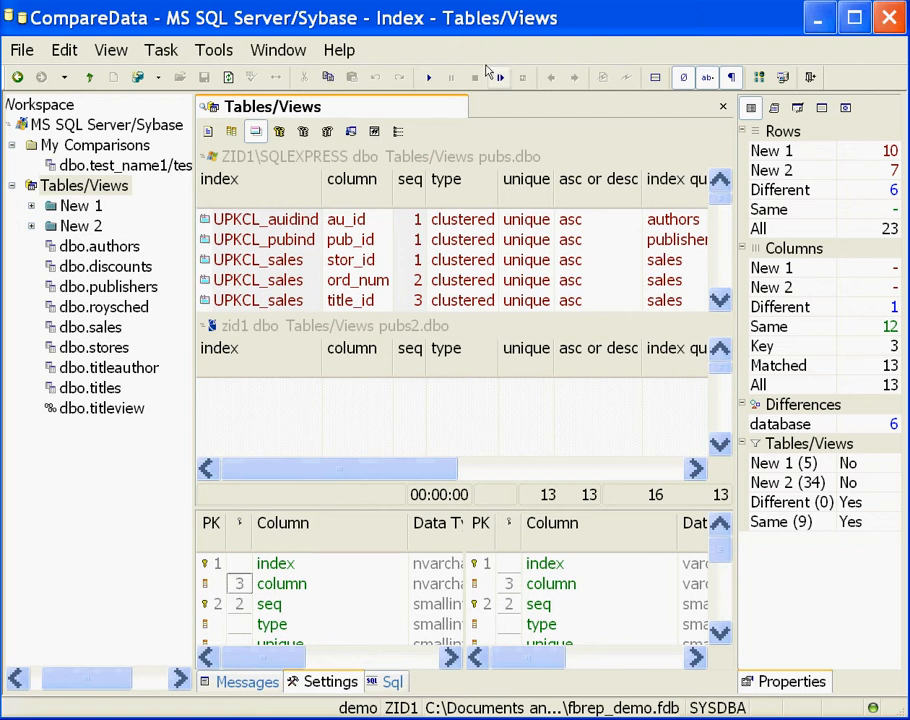
click(498, 78)
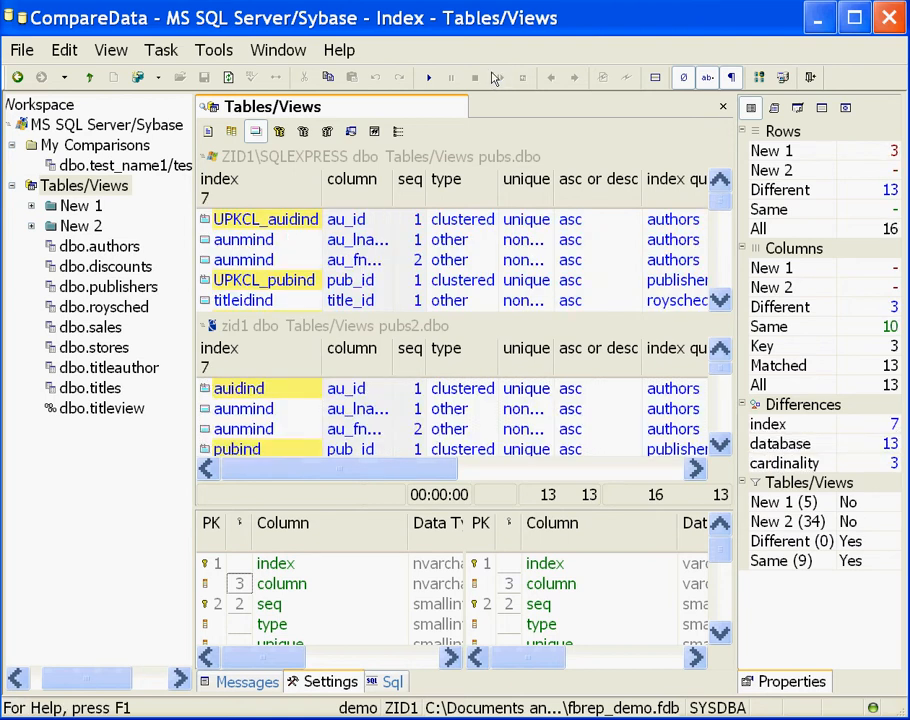
- Count the unique differences in the index column, and set that column to be ignored in the comparison
right_click(231, 194)
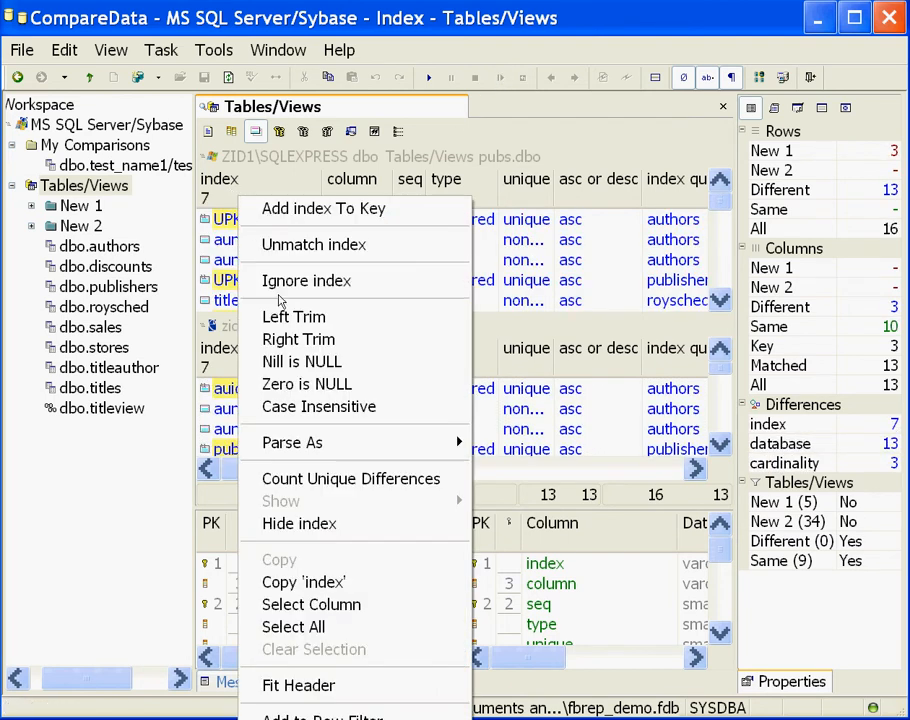
click(296, 479)
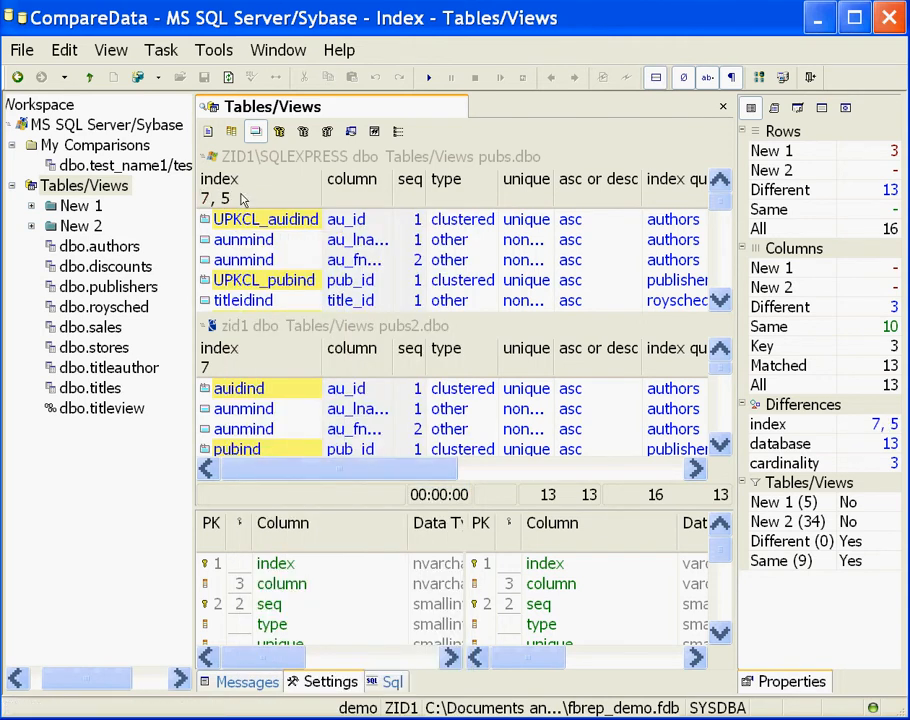
mouse_move(220, 198)
right_click(253, 199)
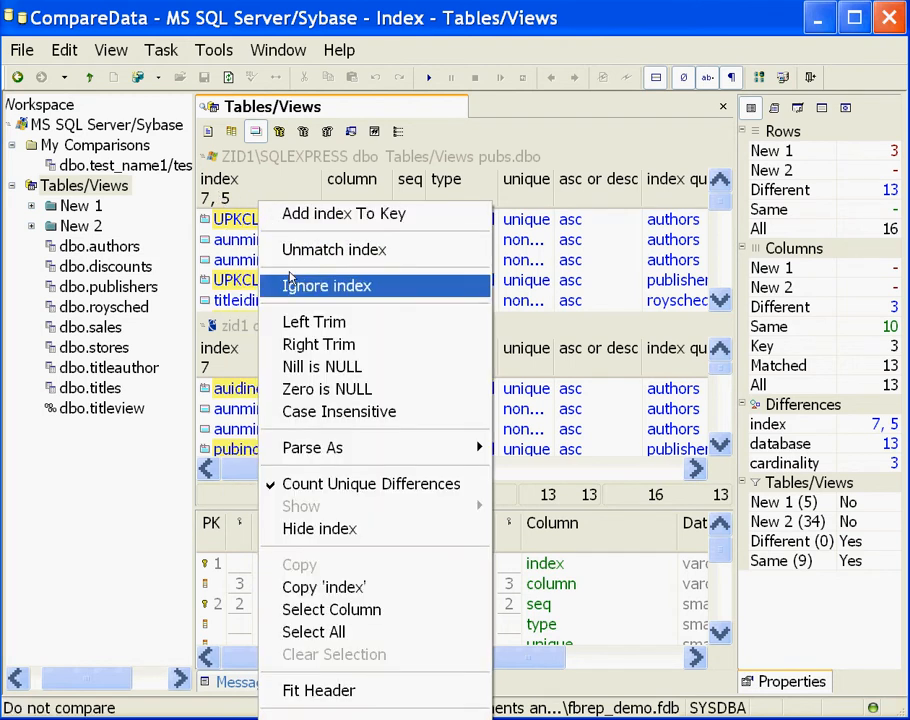
click(290, 285)
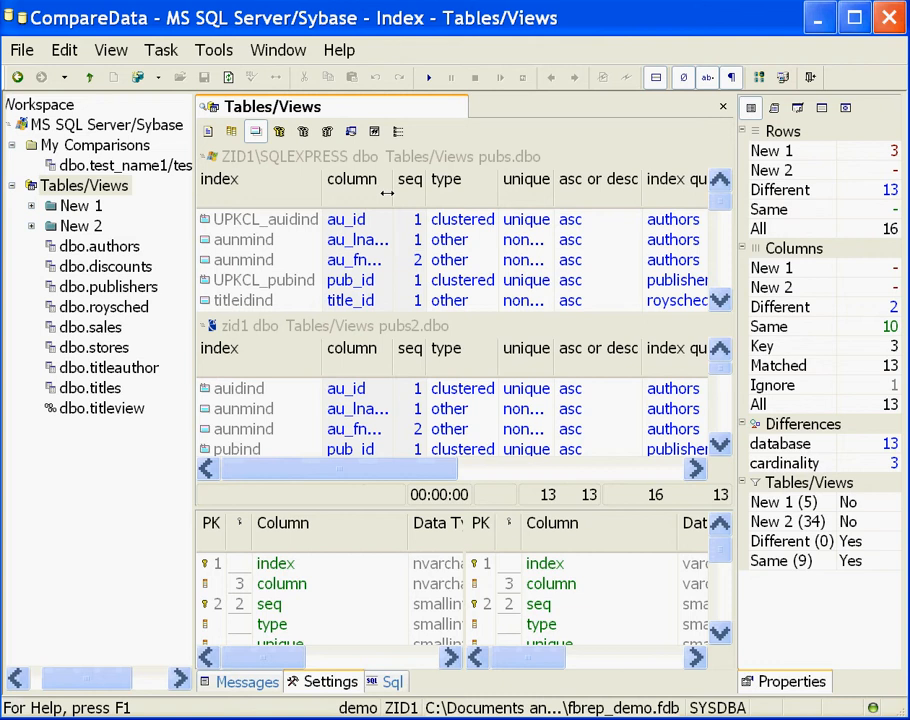
- Widen the column field in the results grid, and ignore the database column in the index comparison
drag(386, 193, 393, 193)
drag(358, 475, 562, 477)
right_click(451, 185)
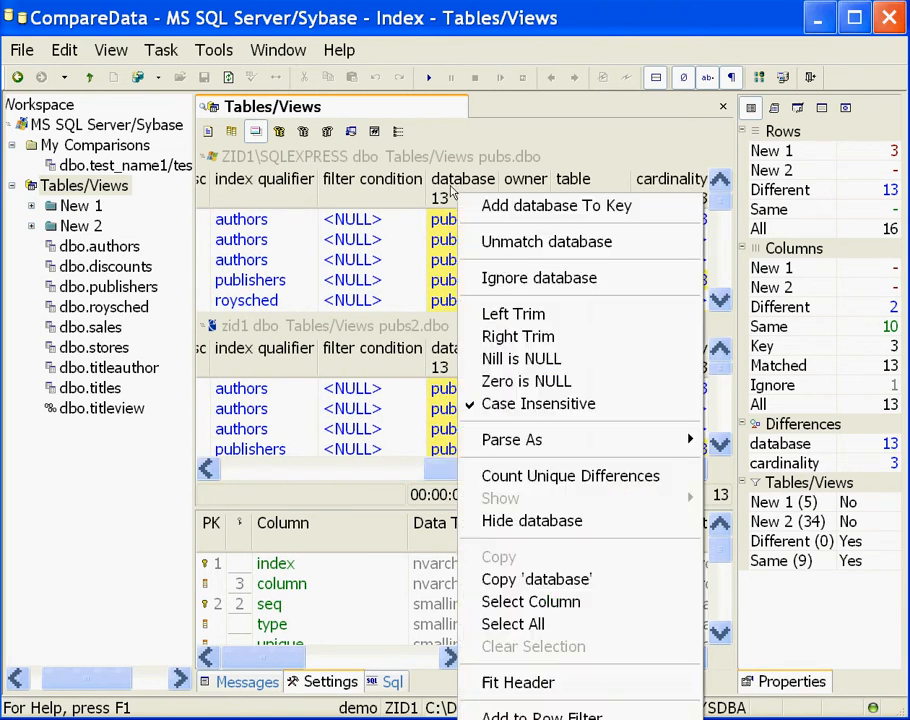
click(524, 276)
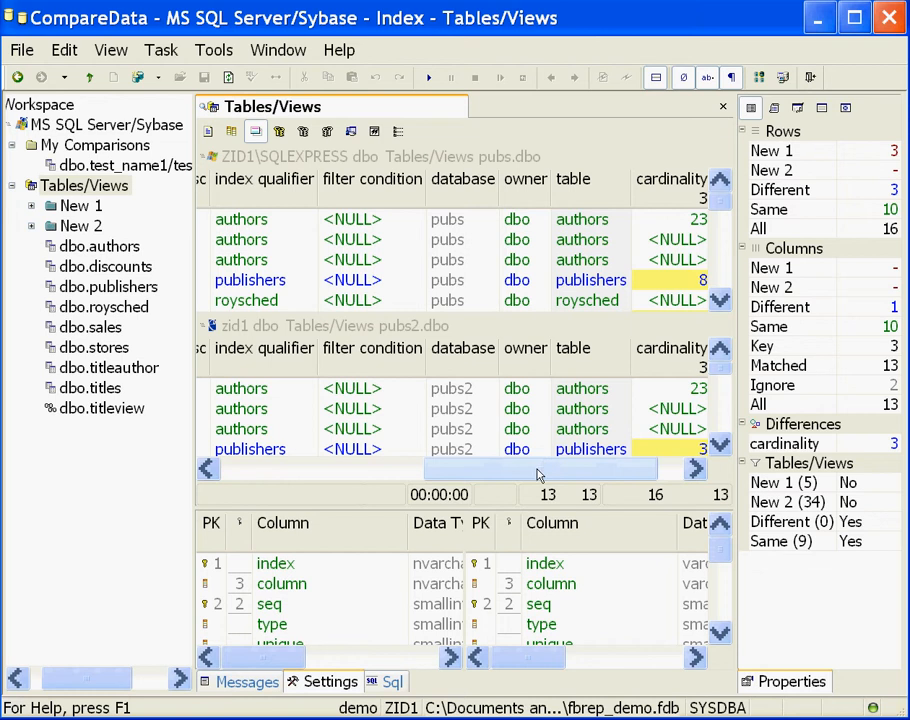
- Ignore the cardinality and pages columns in the index comparison
drag(538, 471, 580, 471)
click(624, 219)
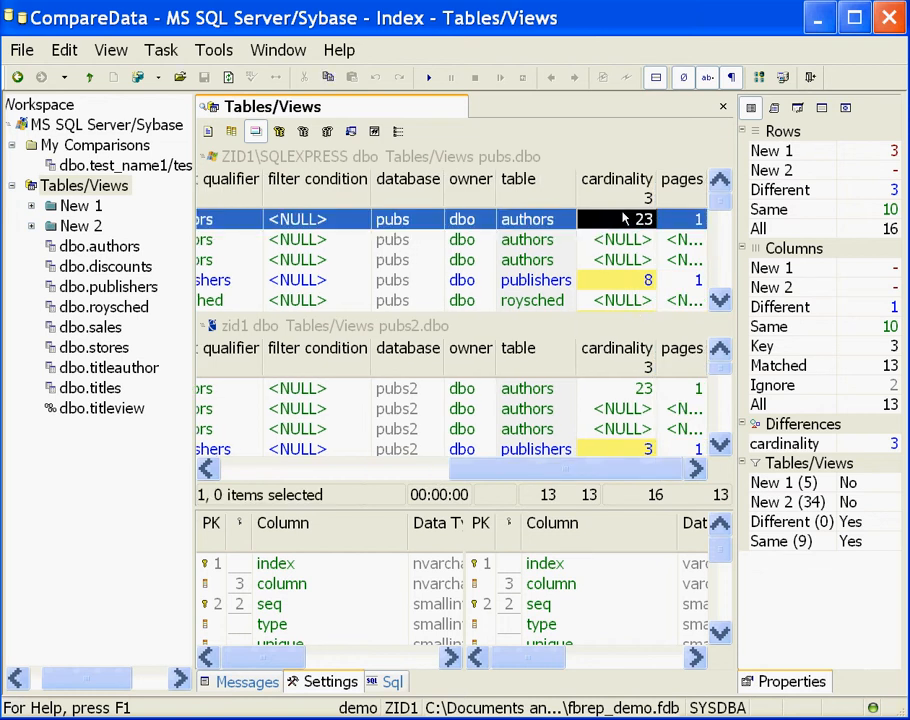
right_click(692, 219)
key(Right)
key(Down)
key(Return)
drag(538, 466, 300, 466)
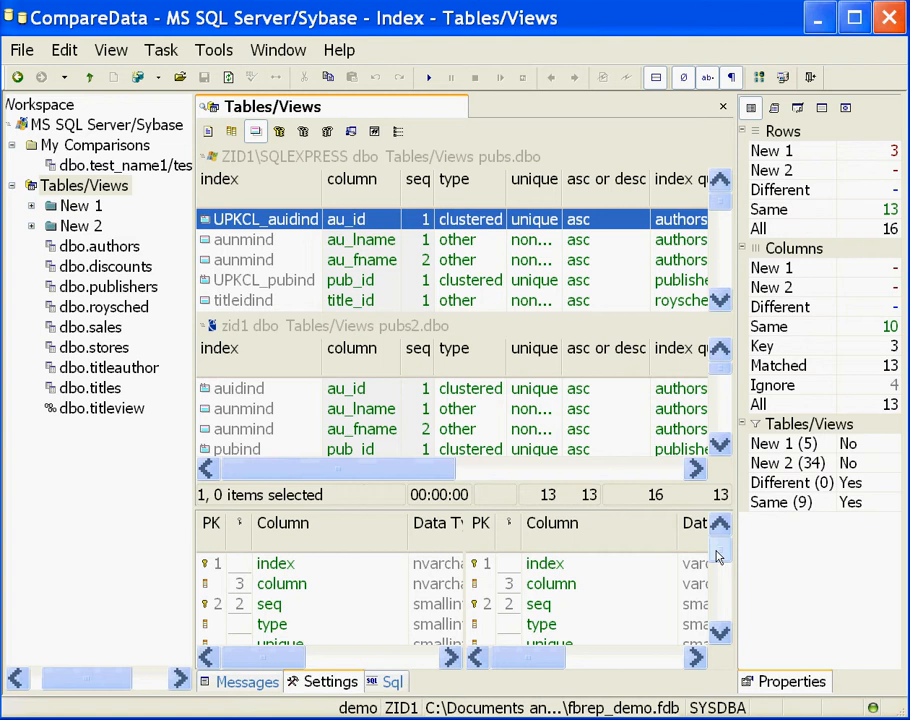
- Filter the index rows to New 1, widen the unique column, and show all rows again
click(836, 150)
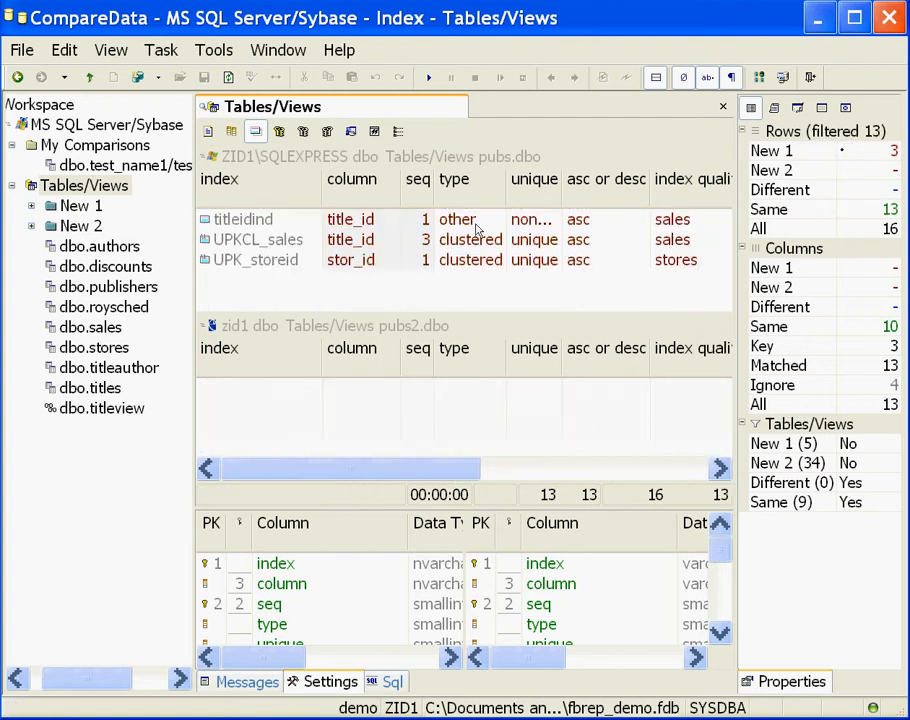
drag(553, 181, 579, 181)
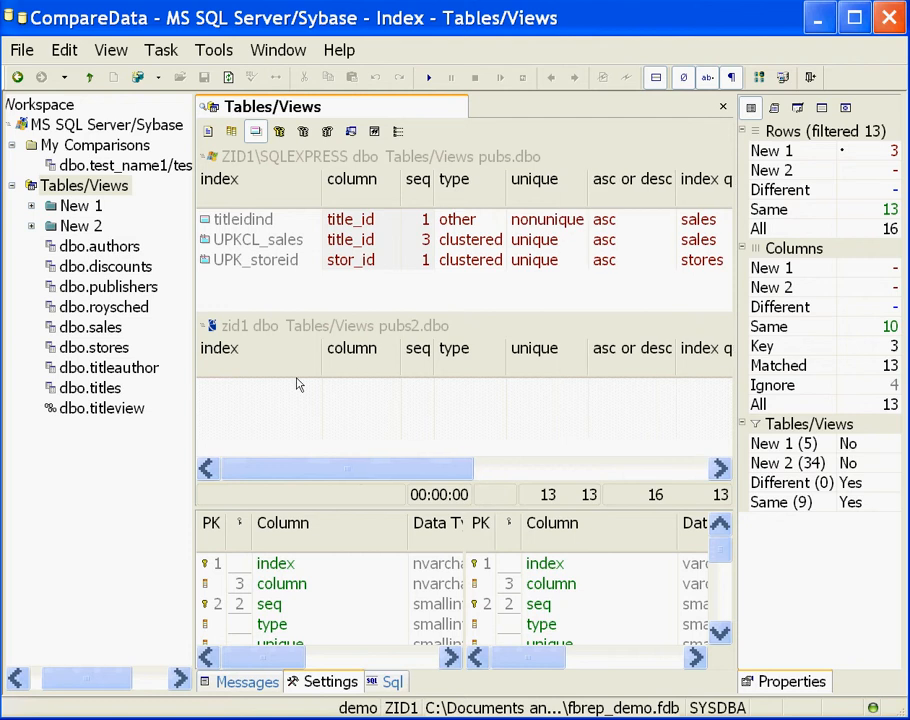
drag(293, 465, 254, 483)
click(846, 229)
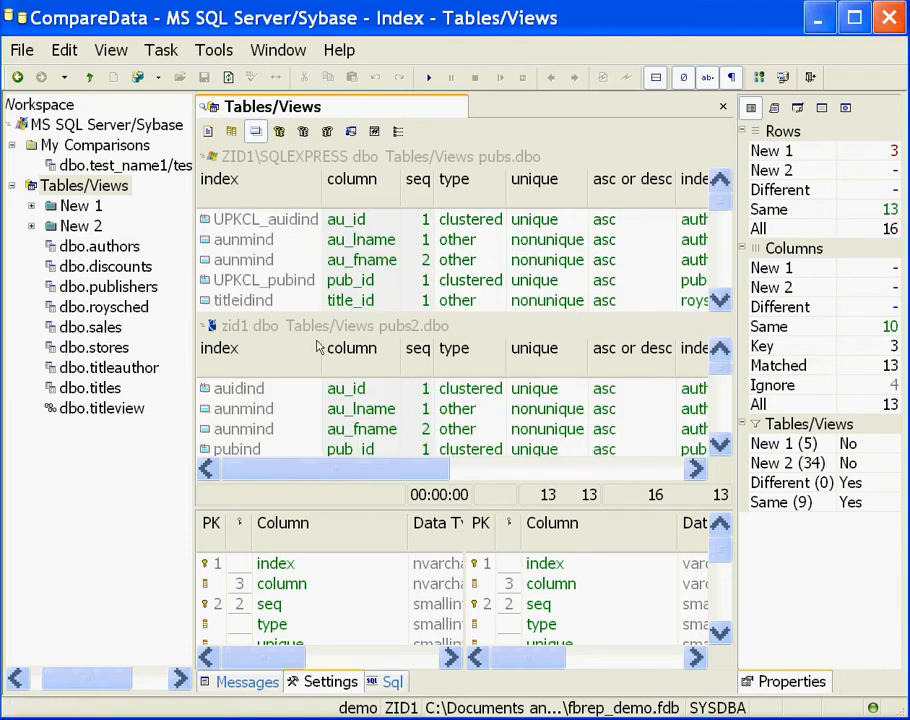
- Run the column comparison for the Tables/Views, and clear the task's message output
click(231, 132)
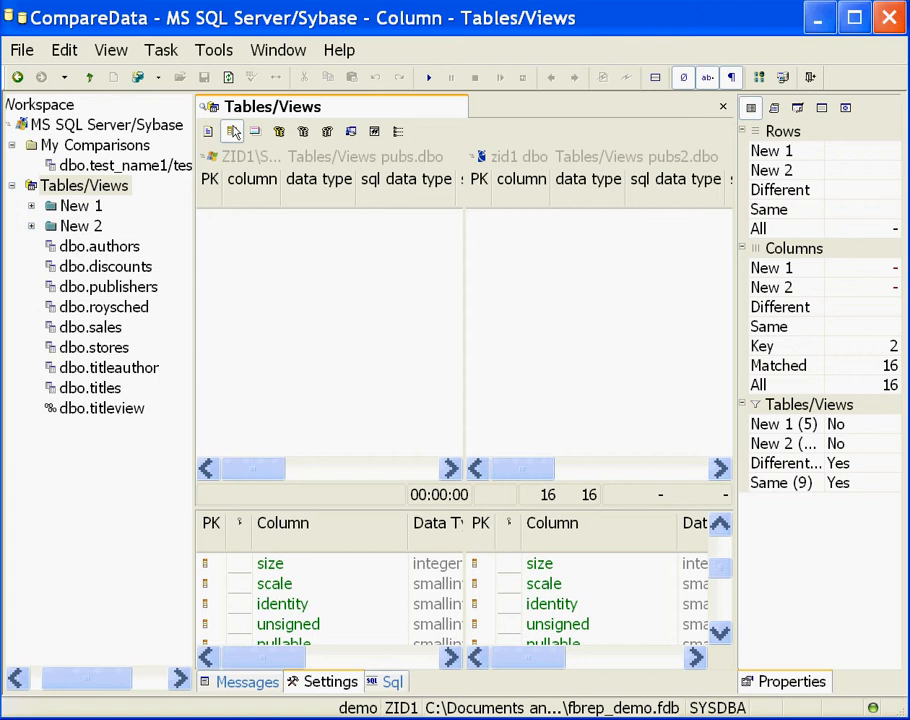
click(427, 77)
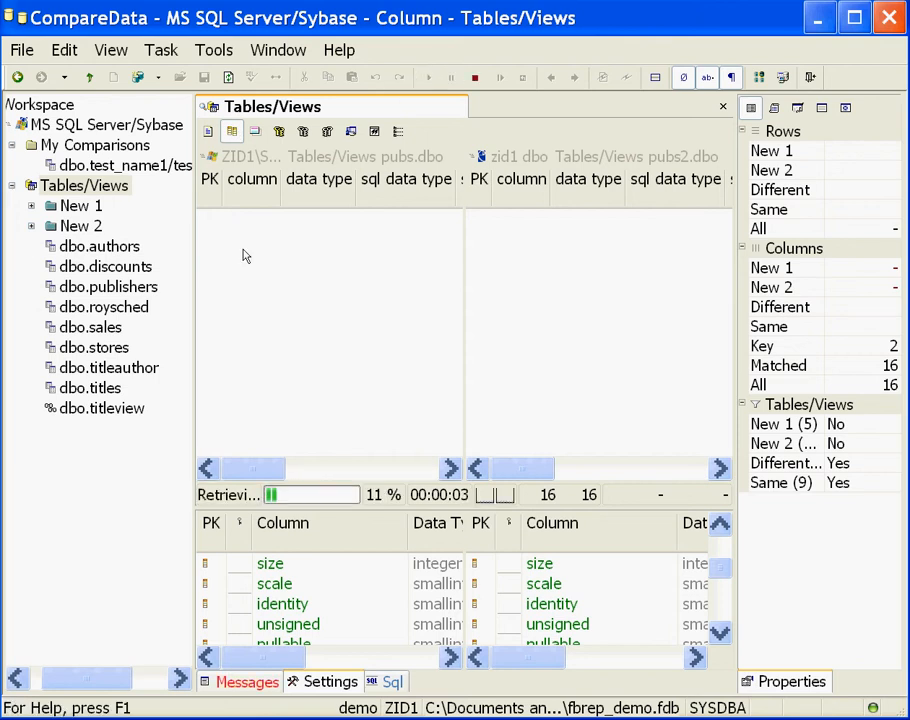
click(249, 682)
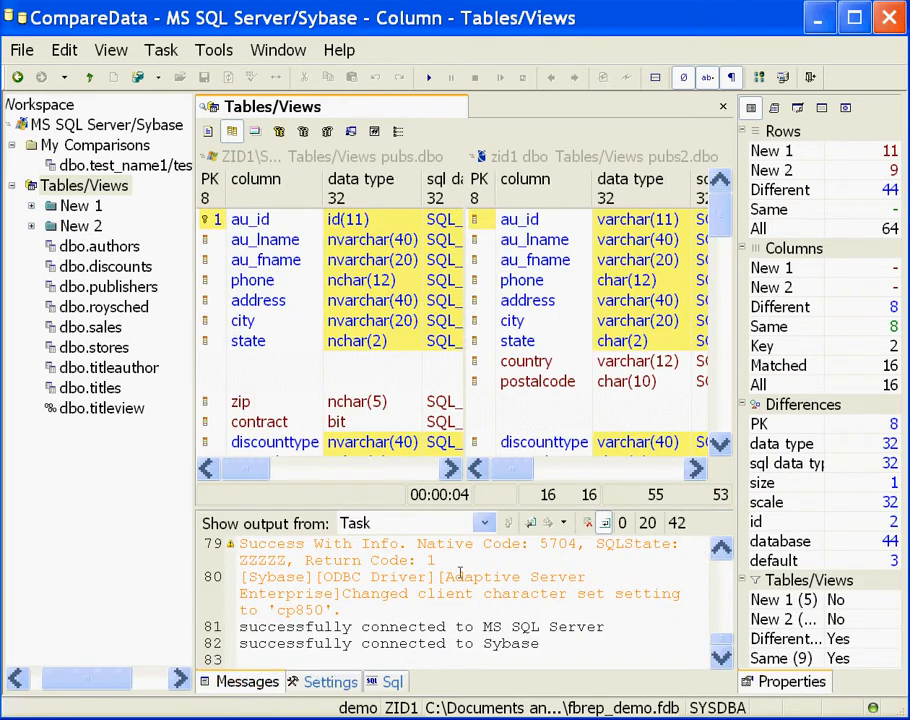
click(588, 522)
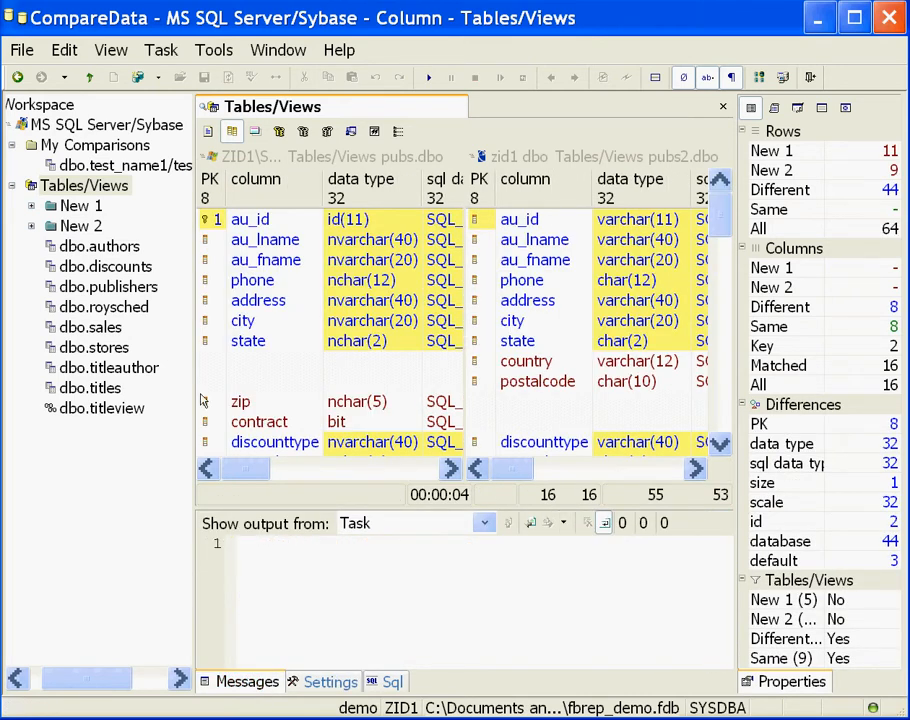
- Look through the column comparison results, and stack the pubs and pubs2 grids one above the other
mouse_move(230, 468)
mouse_down()
mouse_move(260, 469)
mouse_move(238, 479)
mouse_up()
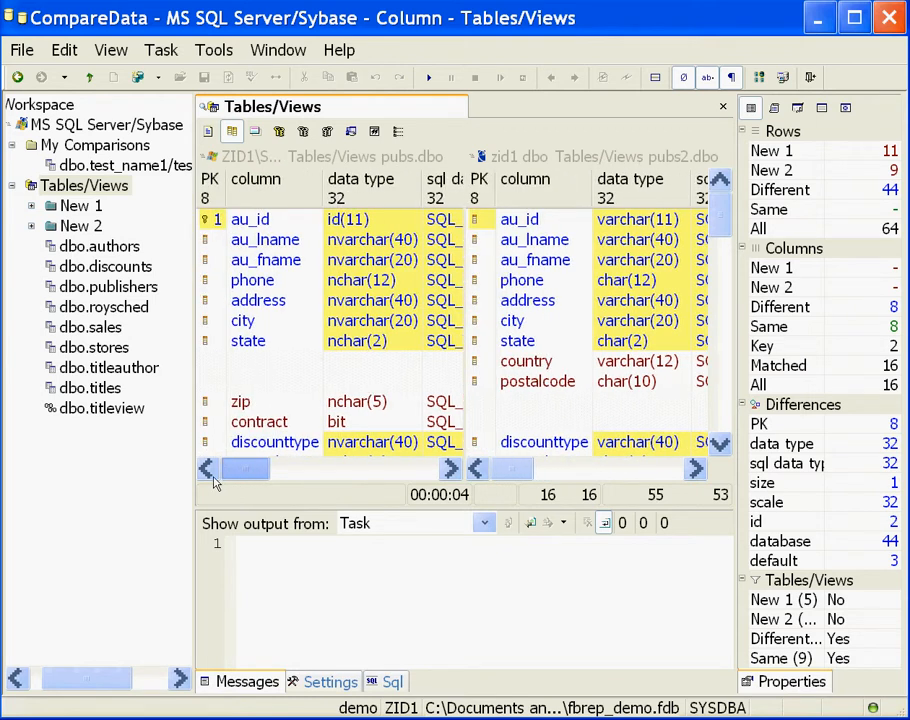
drag(720, 209, 724, 369)
click(655, 77)
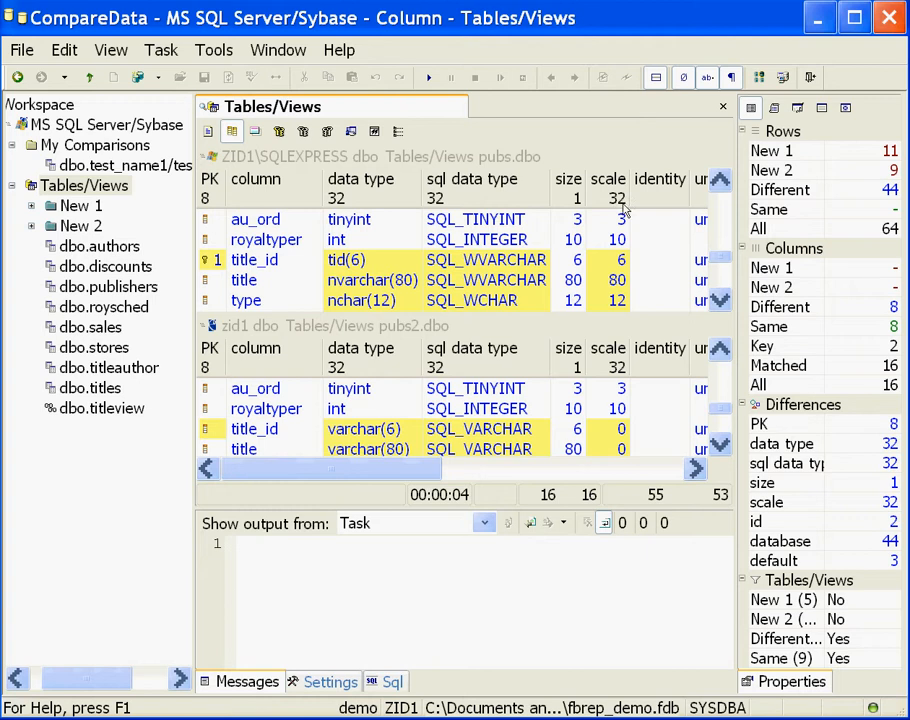
drag(706, 246, 711, 184)
drag(386, 464, 303, 483)
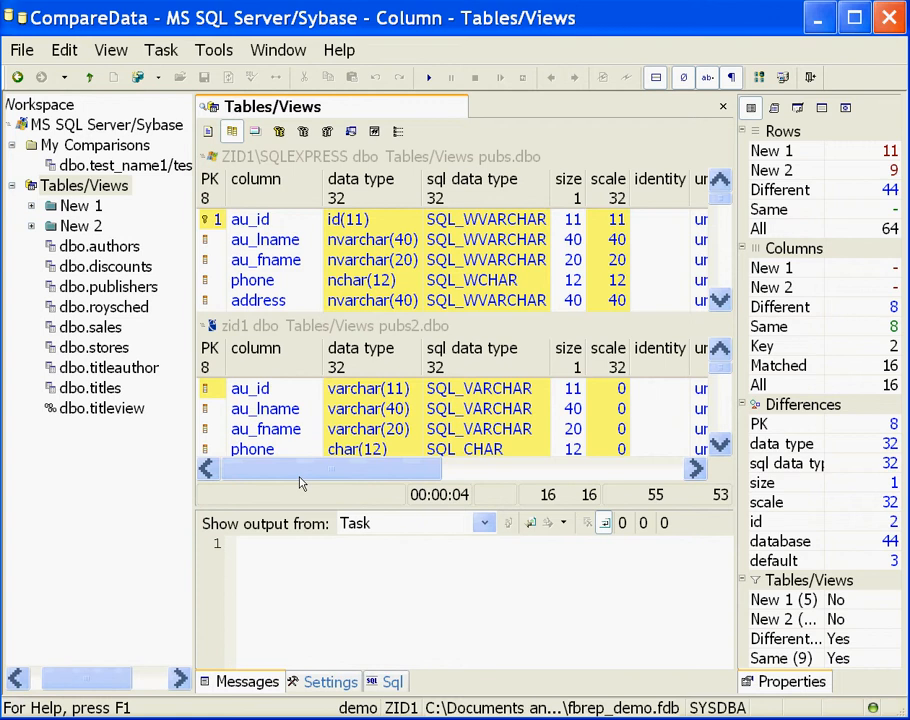